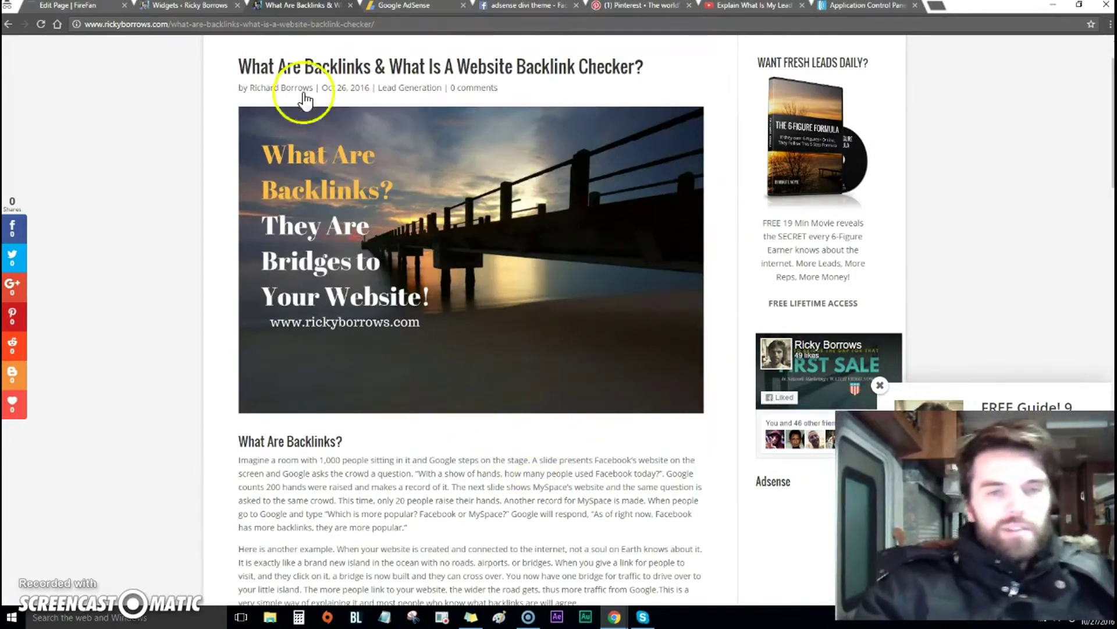
Step: Scroll up and down through the backlinks blog post
{"action": "scroll", "coordinate": [544, 332], "scroll_direction": "up", "scroll_amount": 1}
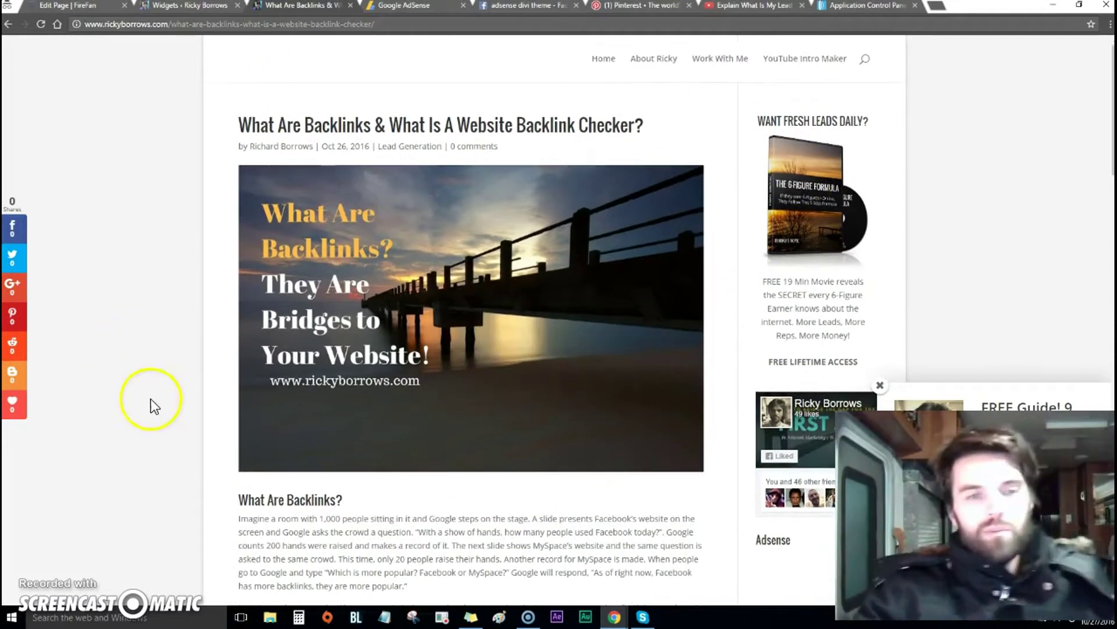
{"action": "scroll", "coordinate": [906, 132], "scroll_direction": "down", "scroll_amount": 5}
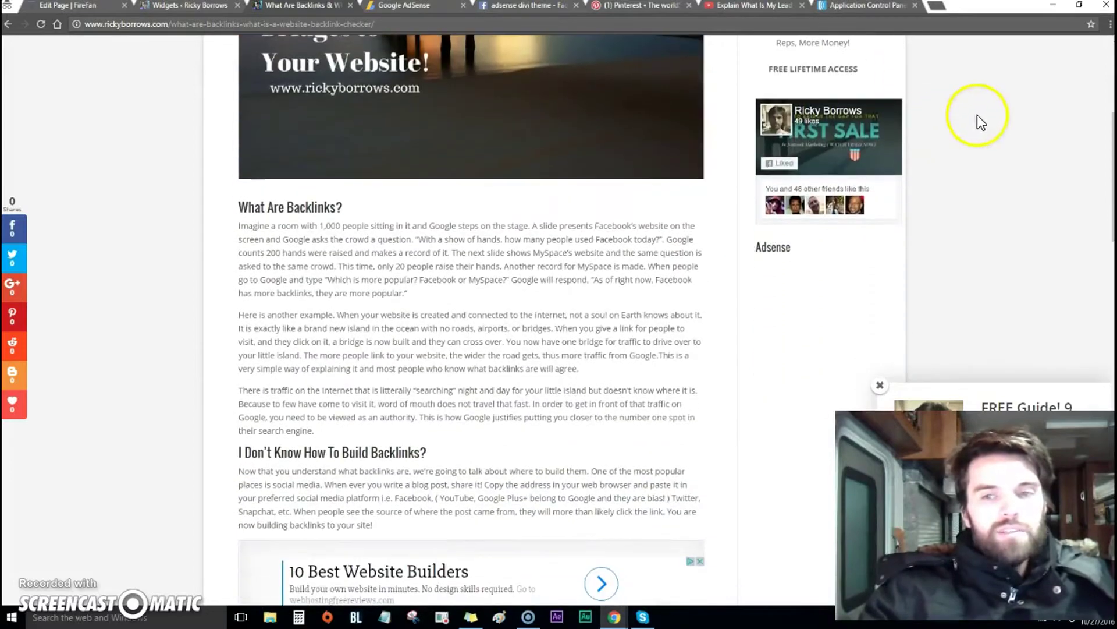
{"action": "scroll", "coordinate": [571, 249], "scroll_direction": "down", "scroll_amount": 2}
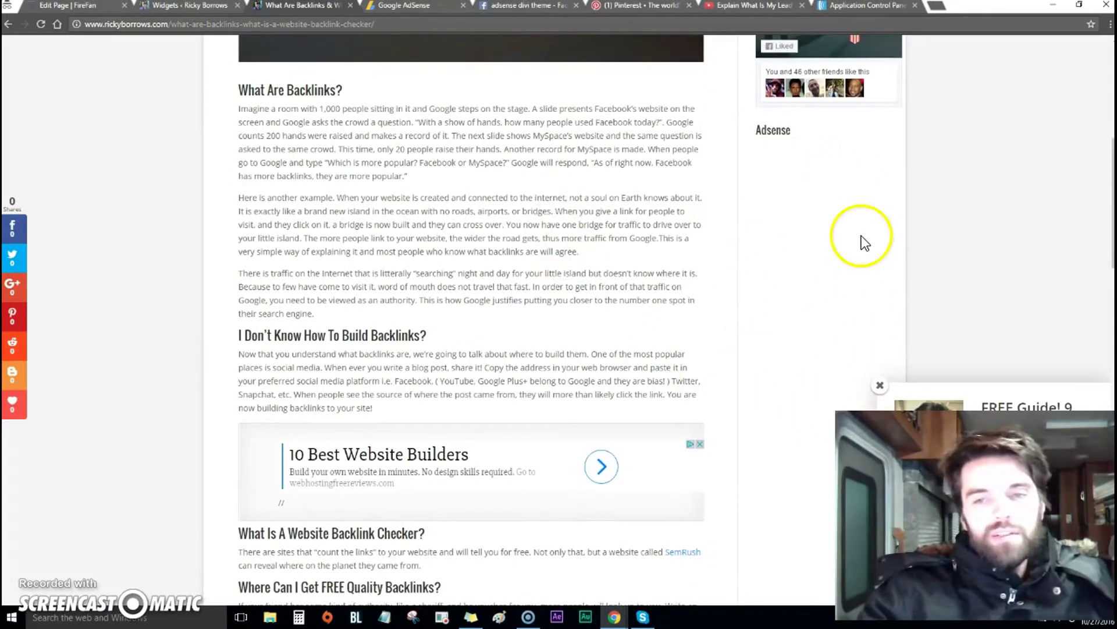
{"action": "scroll", "coordinate": [636, 236], "scroll_direction": "down", "scroll_amount": 3}
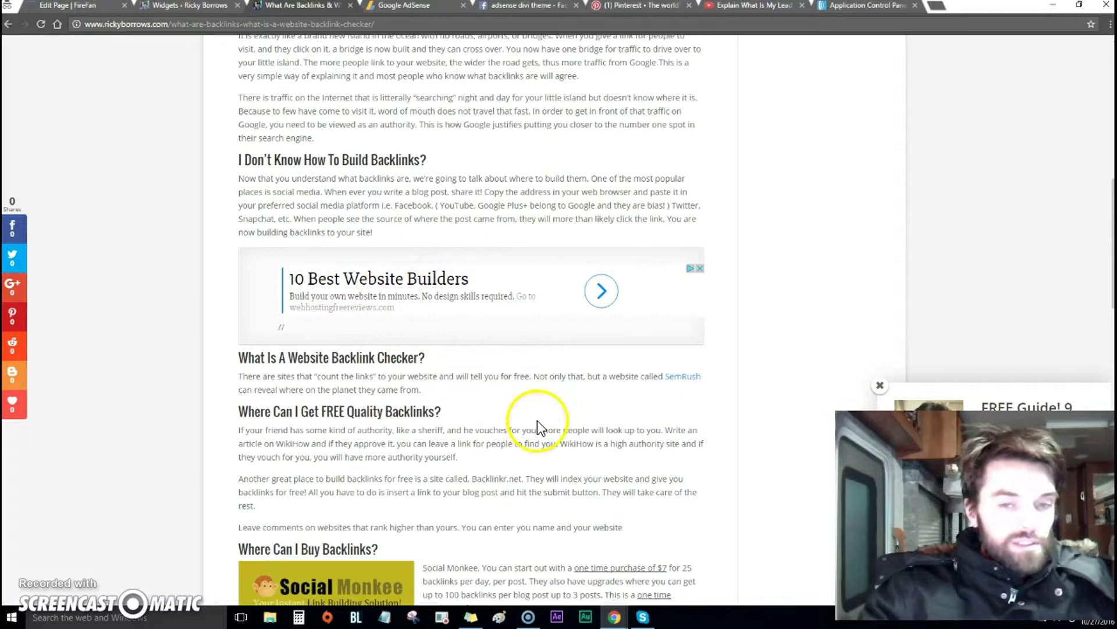
{"action": "scroll", "coordinate": [395, 48], "scroll_direction": "up", "scroll_amount": 3}
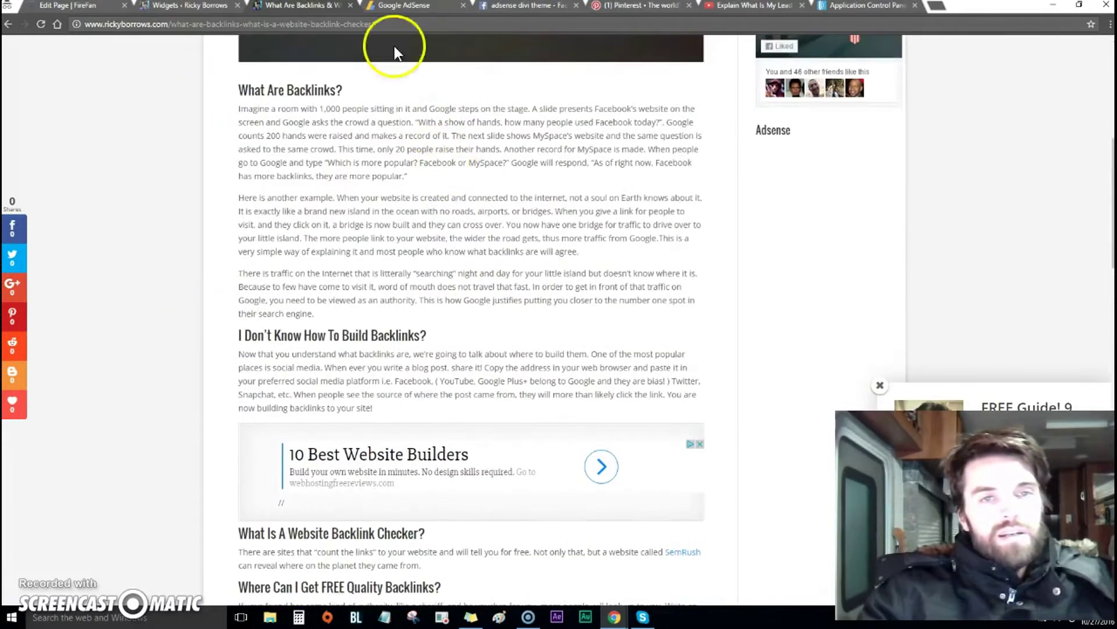
Step: Copy the new ad unit's code from the AdSense tab, then go to the WordPress Widgets tab
{"action": "left_click", "coordinate": [390, 15]}
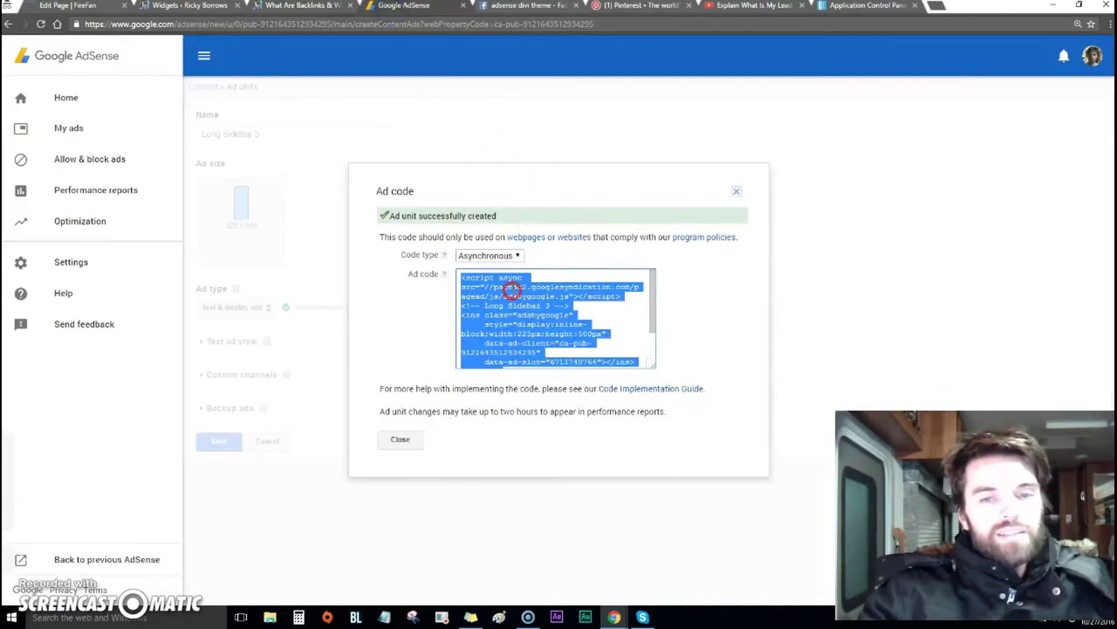
{"action": "right_click", "coordinate": [513, 294]}
{"action": "left_click", "coordinate": [531, 299]}
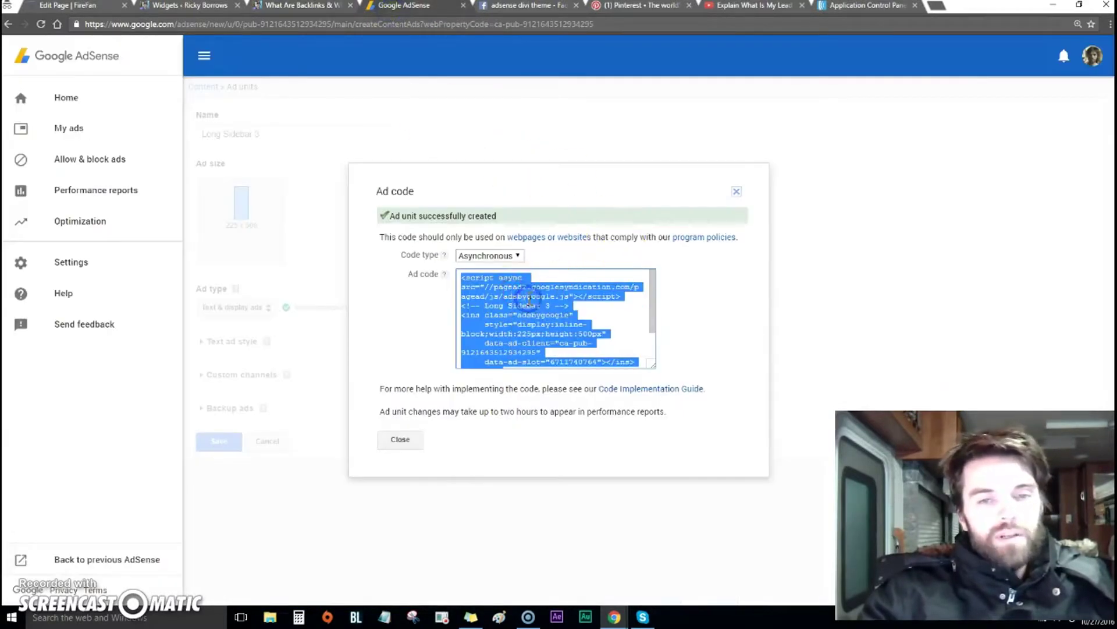
{"action": "left_click", "coordinate": [288, 6]}
Step: Paste the 'Long Sidebar 3' ad code as plain text into the ET Adsense Widget and save it
{"action": "left_click", "coordinate": [191, 6]}
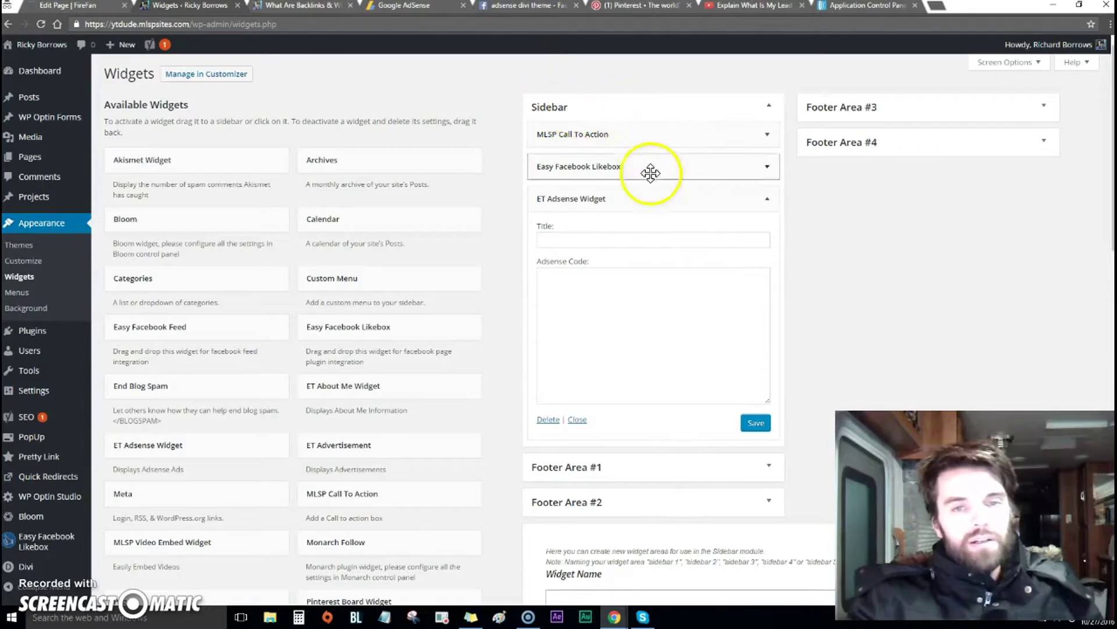
{"action": "left_click", "coordinate": [562, 307]}
{"action": "right_click", "coordinate": [563, 304]}
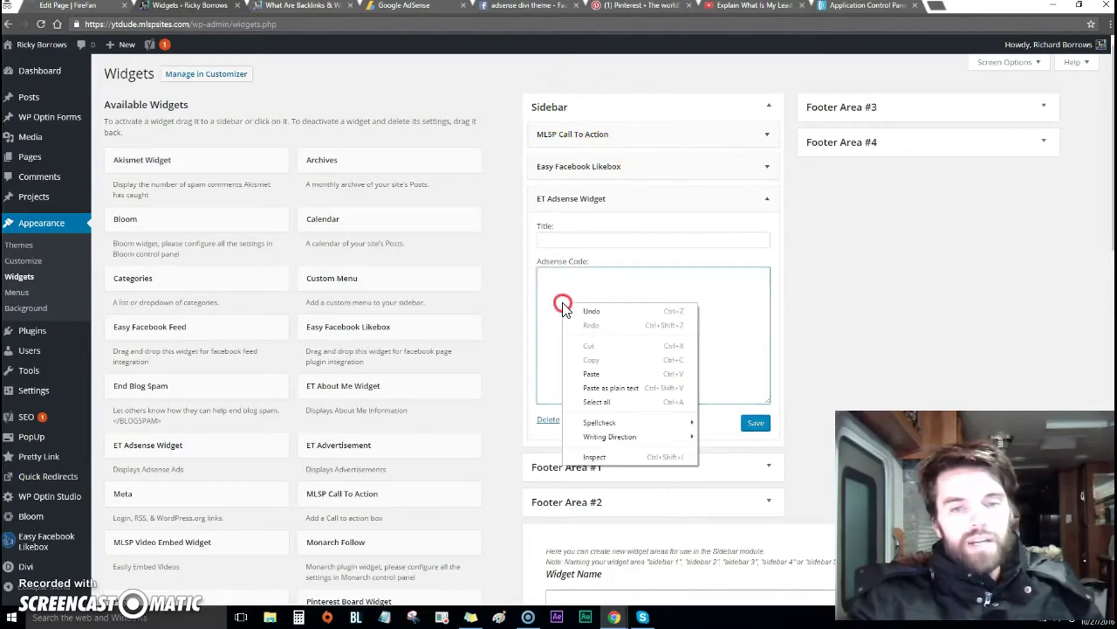
{"action": "left_click", "coordinate": [633, 388]}
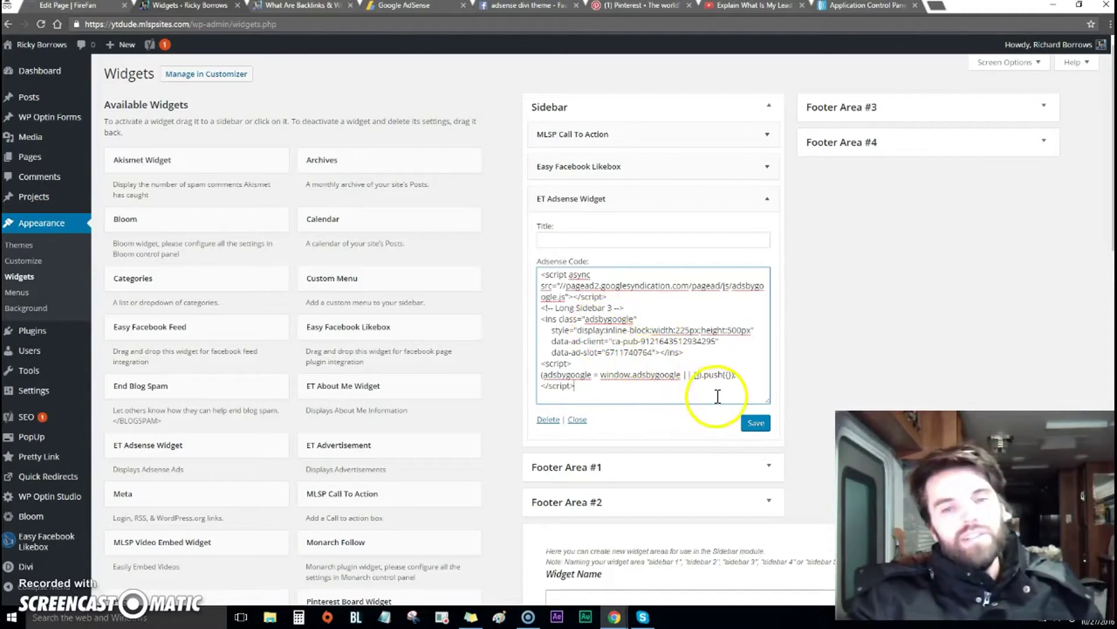
{"action": "left_click", "coordinate": [754, 425]}
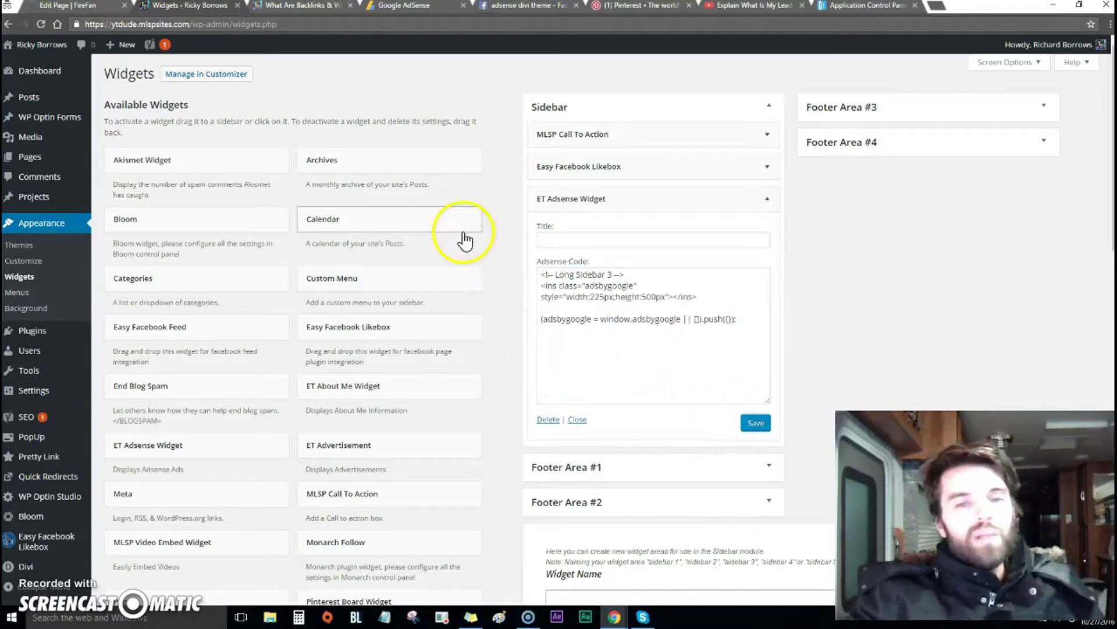
Step: Reload the 'What Business Can I Start?' post to confirm the sidebar ad loads
{"action": "left_click", "coordinate": [305, 7]}
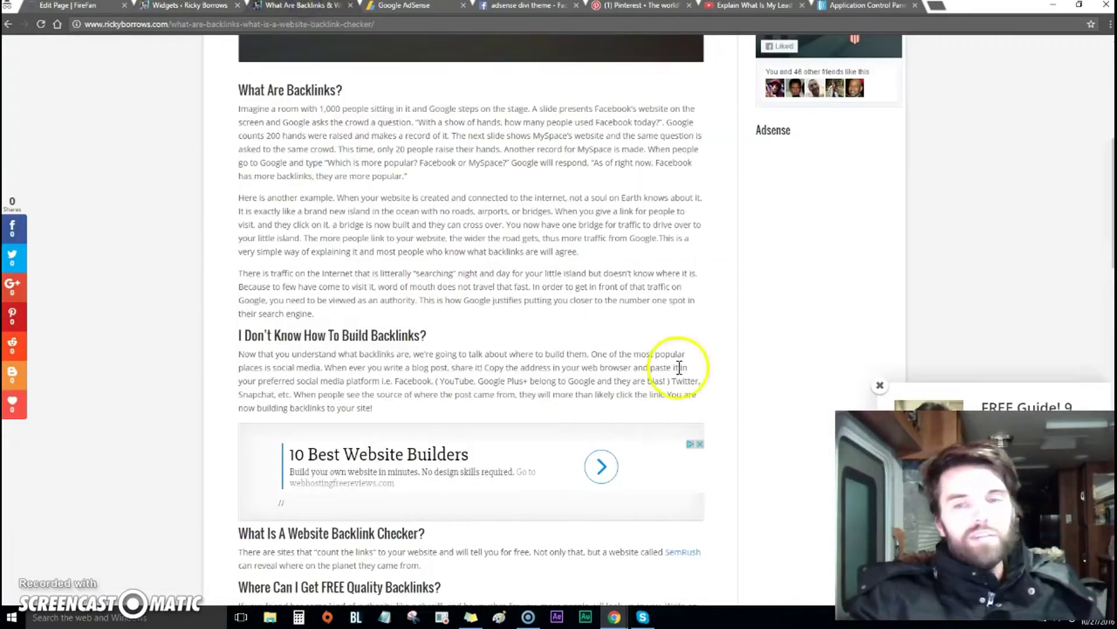
{"action": "left_click", "coordinate": [39, 23]}
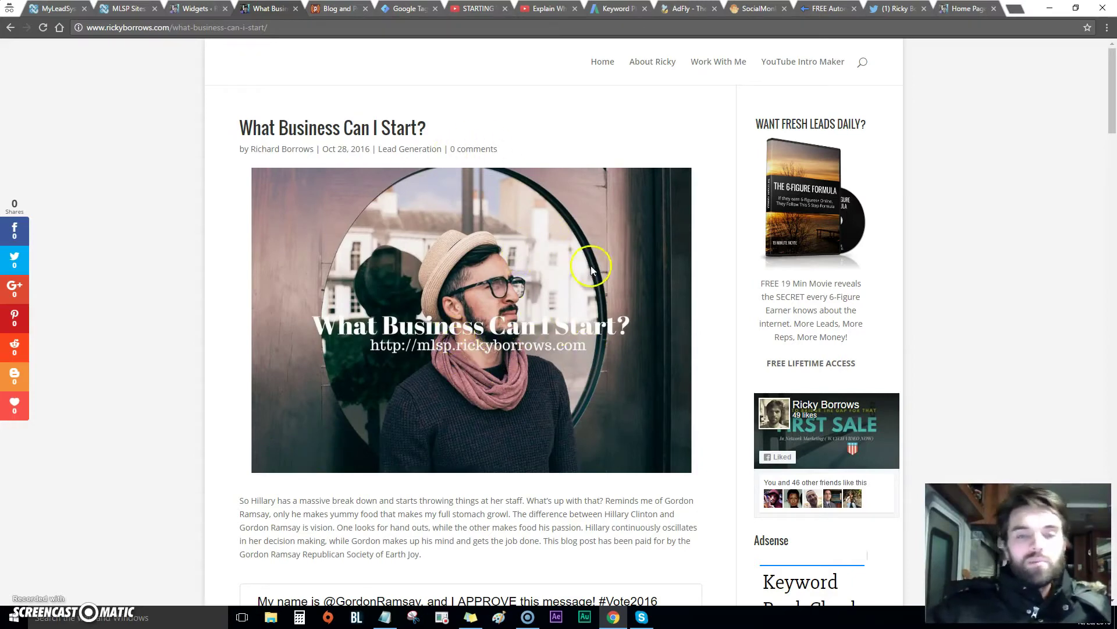
{"action": "scroll", "coordinate": [669, 169], "scroll_direction": "down", "scroll_amount": 2}
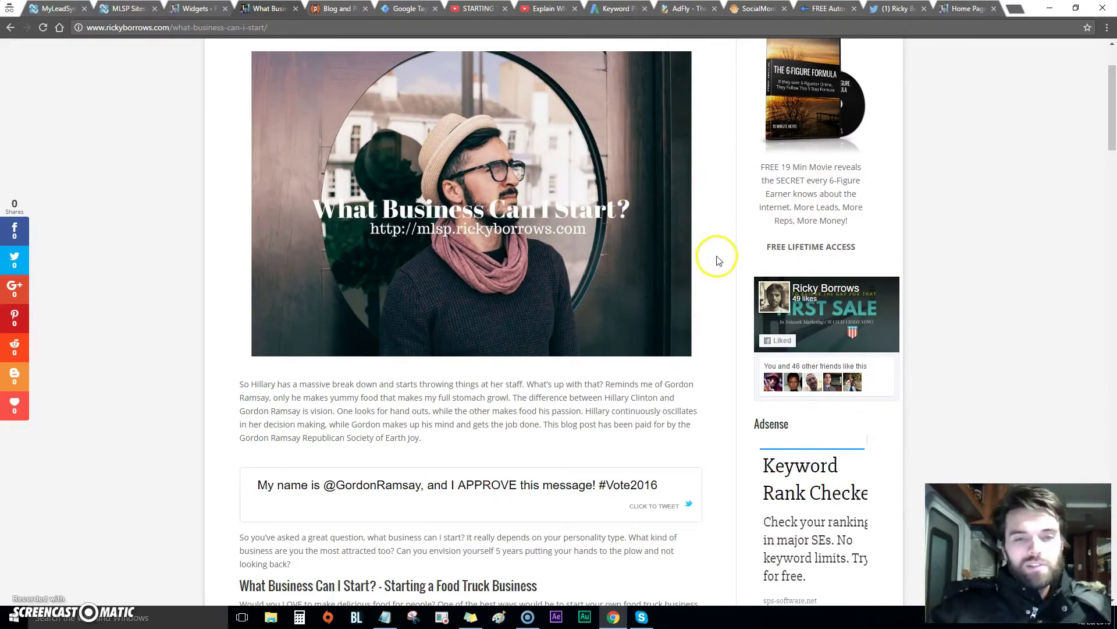
{"action": "scroll", "coordinate": [717, 262], "scroll_direction": "down", "scroll_amount": 4}
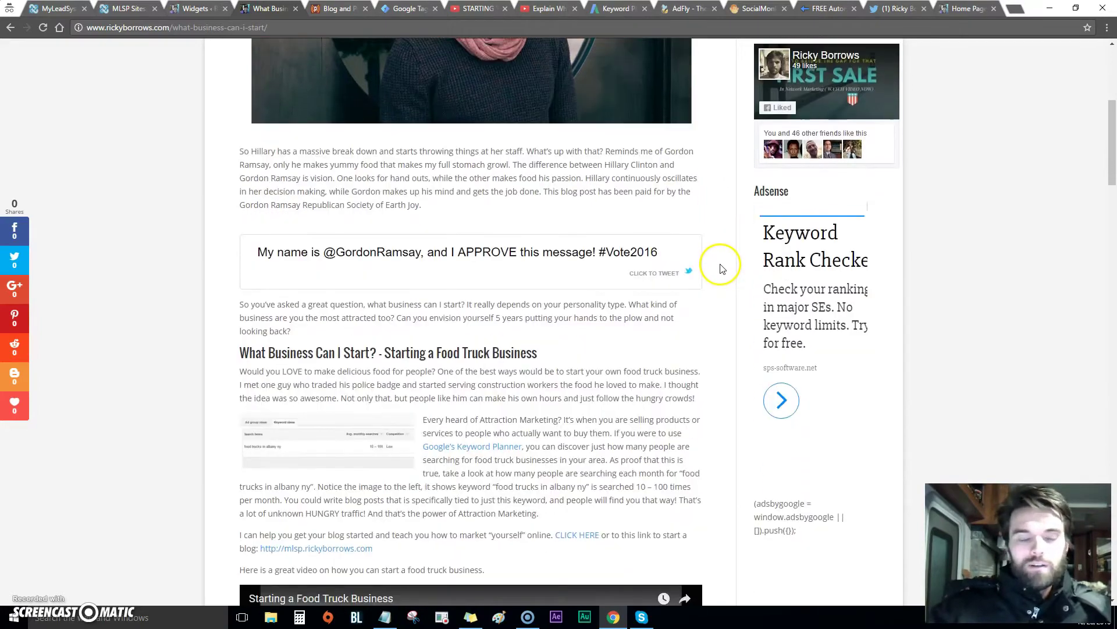
{"action": "scroll", "coordinate": [720, 266], "scroll_direction": "up", "scroll_amount": 5}
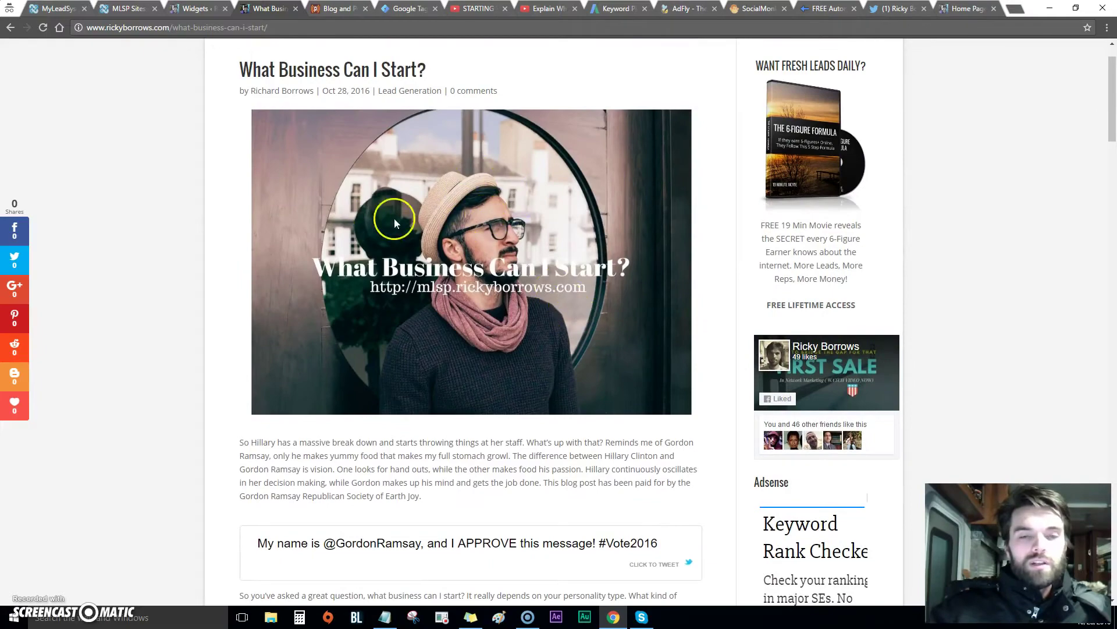
{"action": "scroll", "coordinate": [715, 219], "scroll_direction": "down", "scroll_amount": 4}
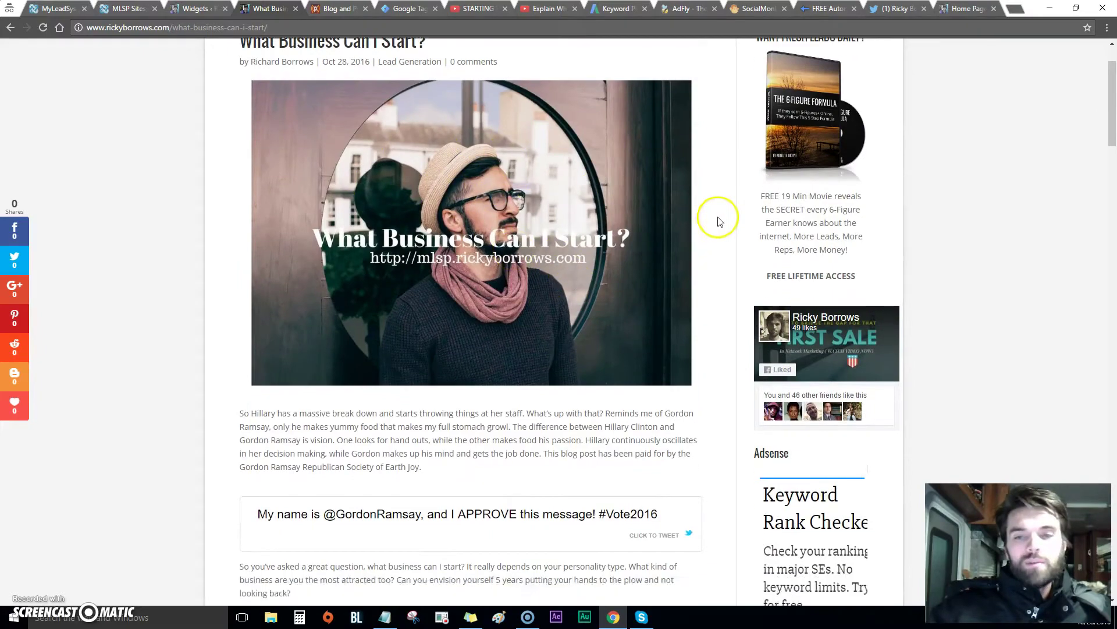
{"action": "scroll", "coordinate": [158, 169], "scroll_direction": "down", "scroll_amount": 2}
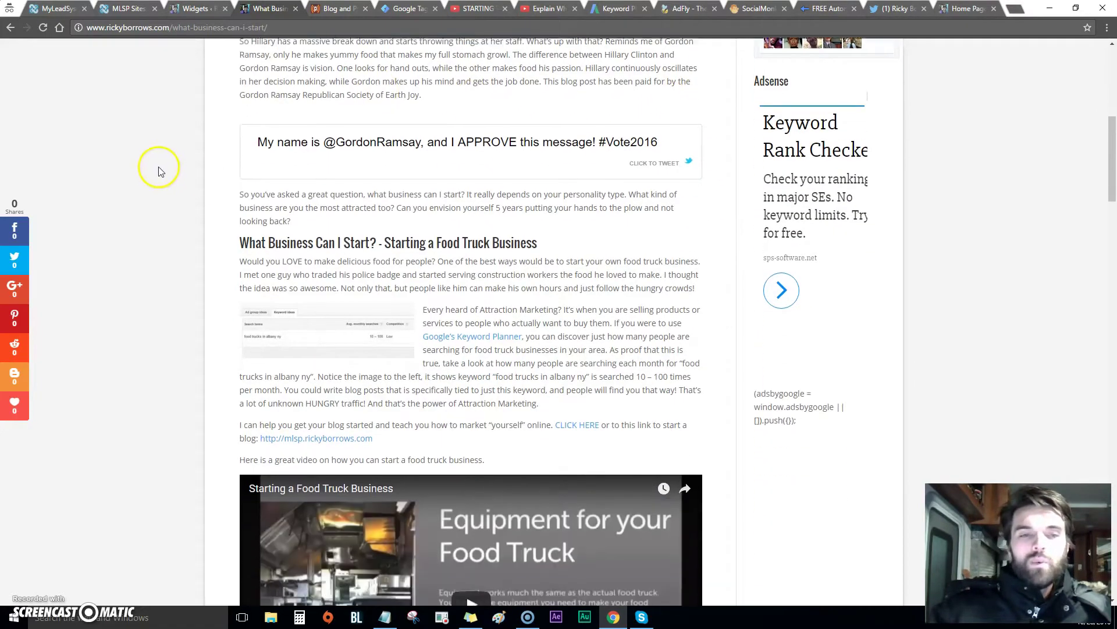
{"action": "scroll", "coordinate": [159, 169], "scroll_direction": "up", "scroll_amount": 1}
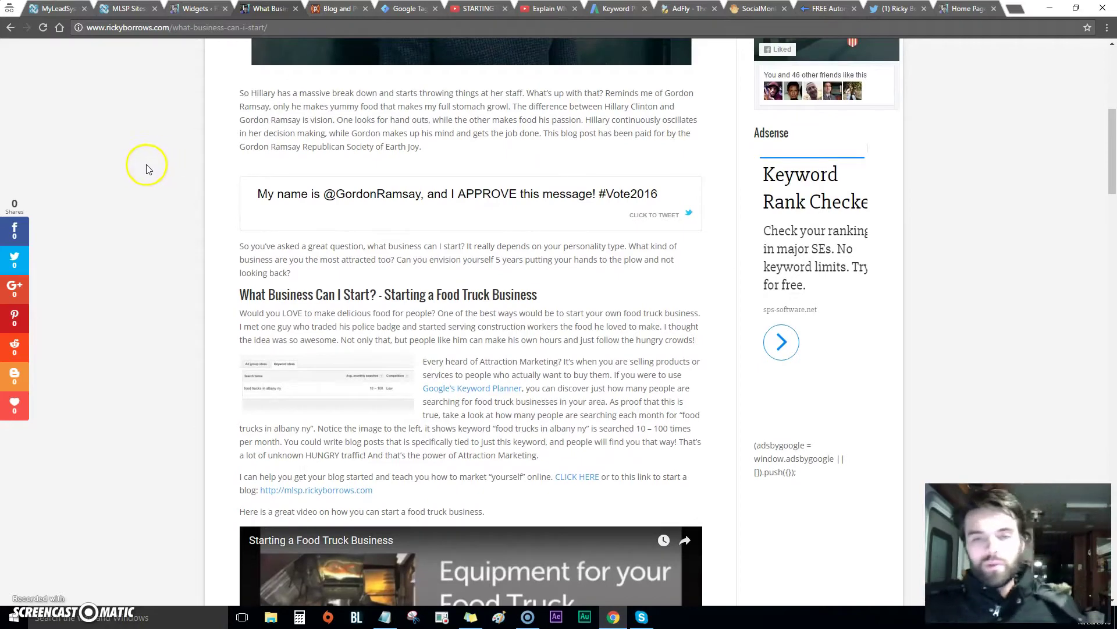
{"action": "scroll", "coordinate": [149, 170], "scroll_direction": "down", "scroll_amount": 1}
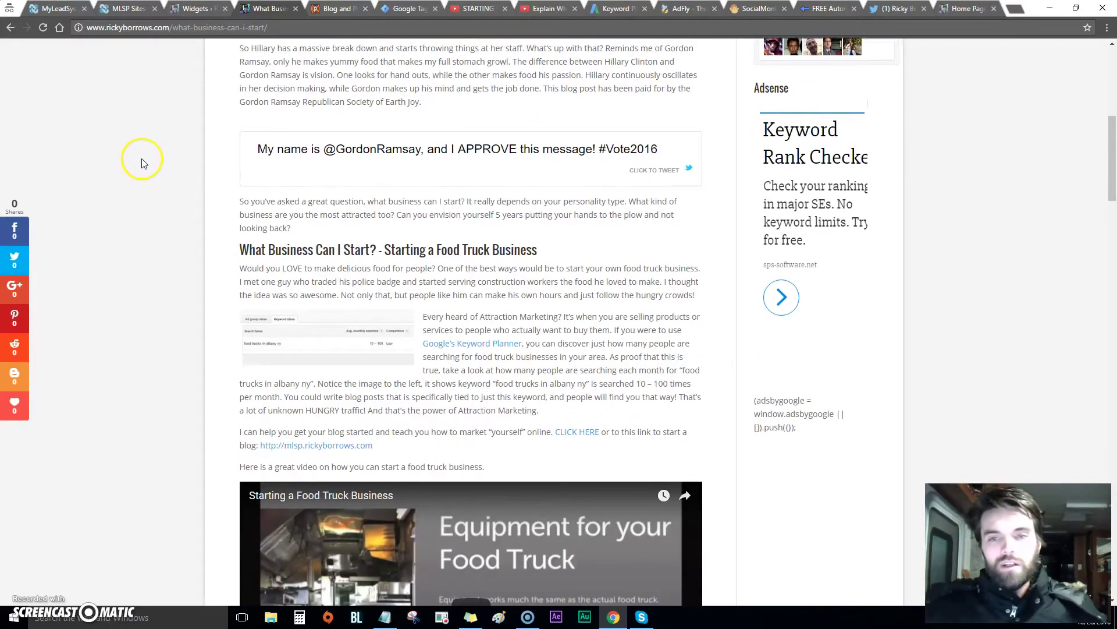
{"action": "scroll", "coordinate": [155, 183], "scroll_direction": "down", "scroll_amount": 3}
{"action": "scroll", "coordinate": [162, 200], "scroll_direction": "up", "scroll_amount": 9}
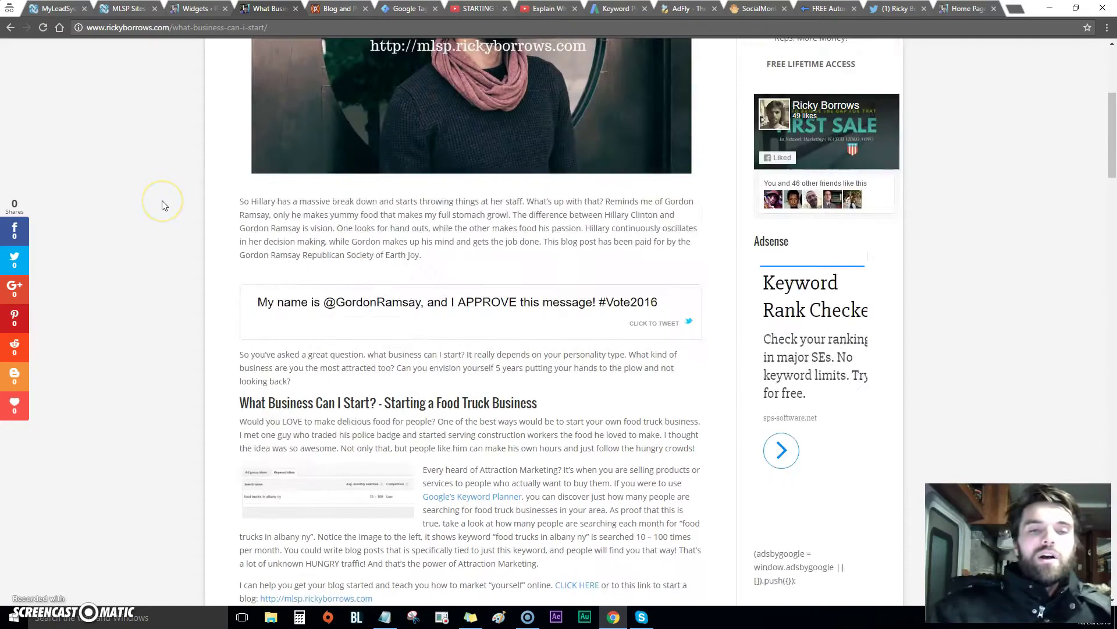
{"action": "scroll", "coordinate": [164, 205], "scroll_direction": "up", "scroll_amount": 3}
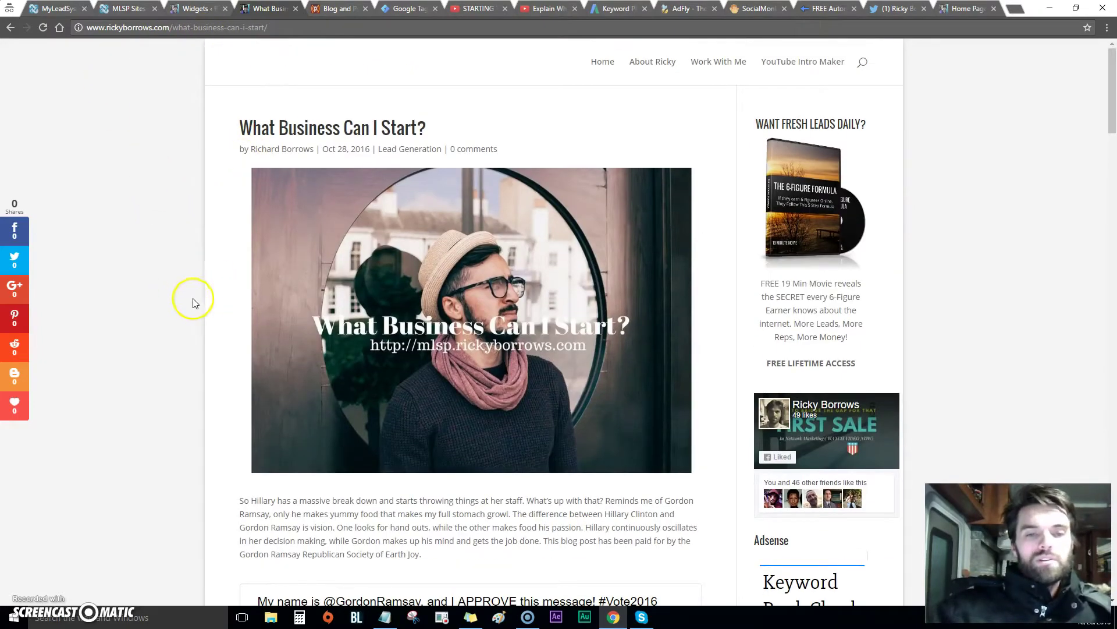
{"action": "scroll", "coordinate": [161, 304], "scroll_direction": "down", "scroll_amount": 6}
{"action": "scroll", "coordinate": [161, 303], "scroll_direction": "down", "scroll_amount": 2}
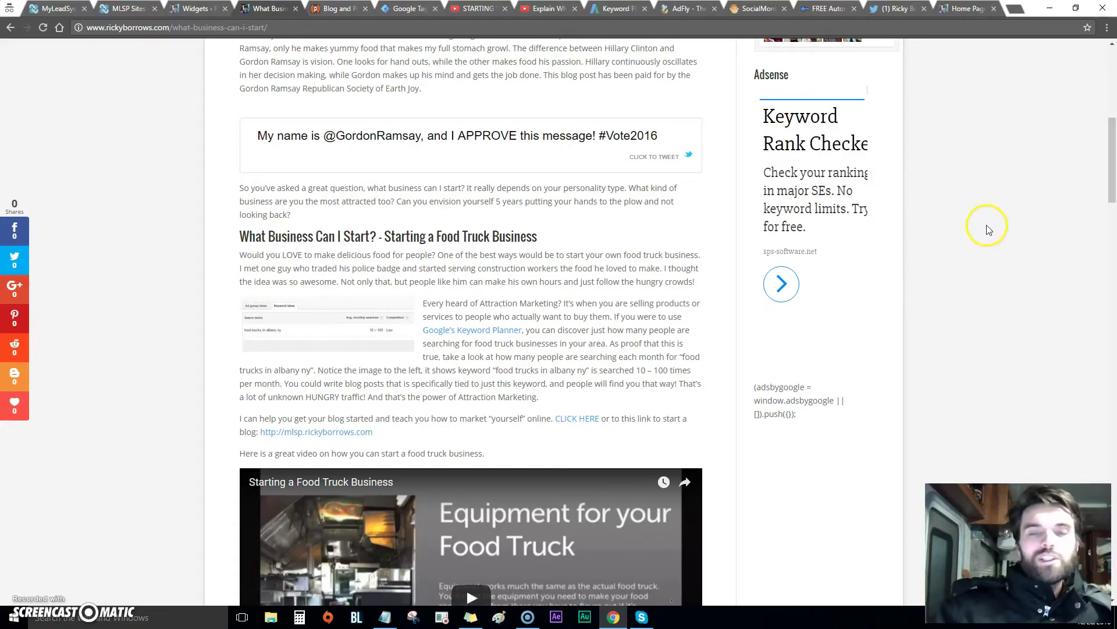
{"action": "scroll", "coordinate": [984, 229], "scroll_direction": "down", "scroll_amount": 8}
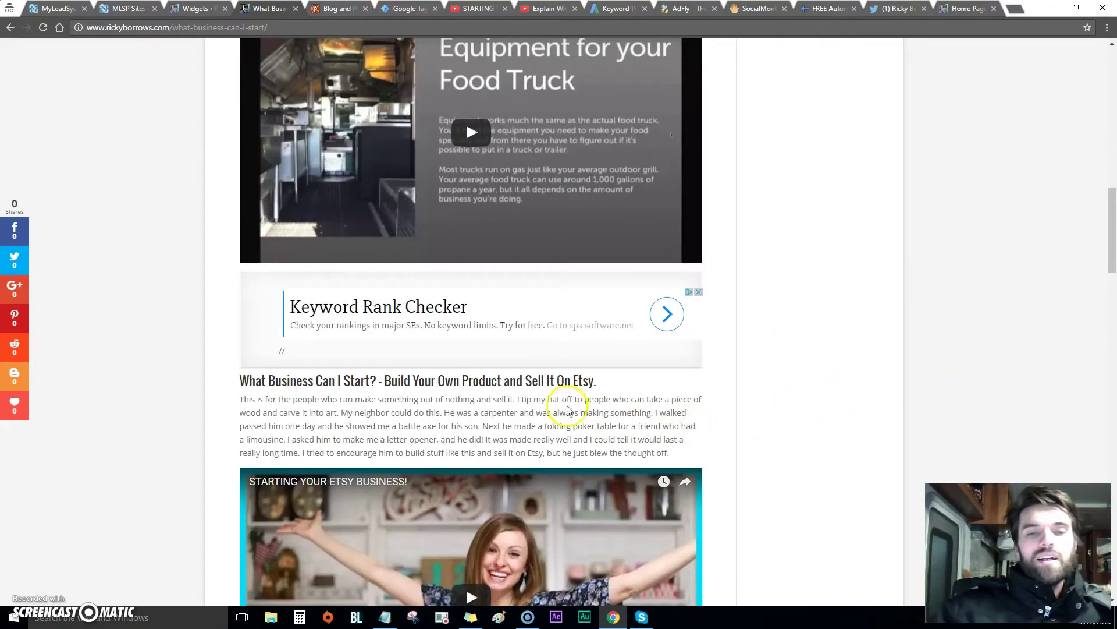
{"action": "scroll", "coordinate": [836, 331], "scroll_direction": "down", "scroll_amount": 8}
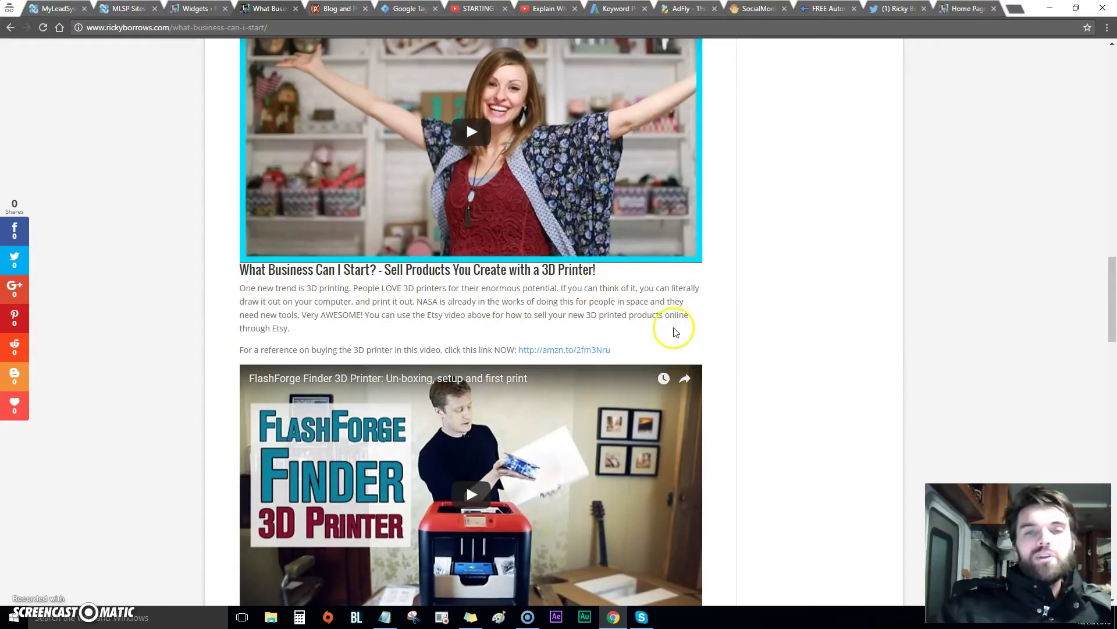
{"action": "scroll", "coordinate": [1060, 331], "scroll_direction": "up", "scroll_amount": 11}
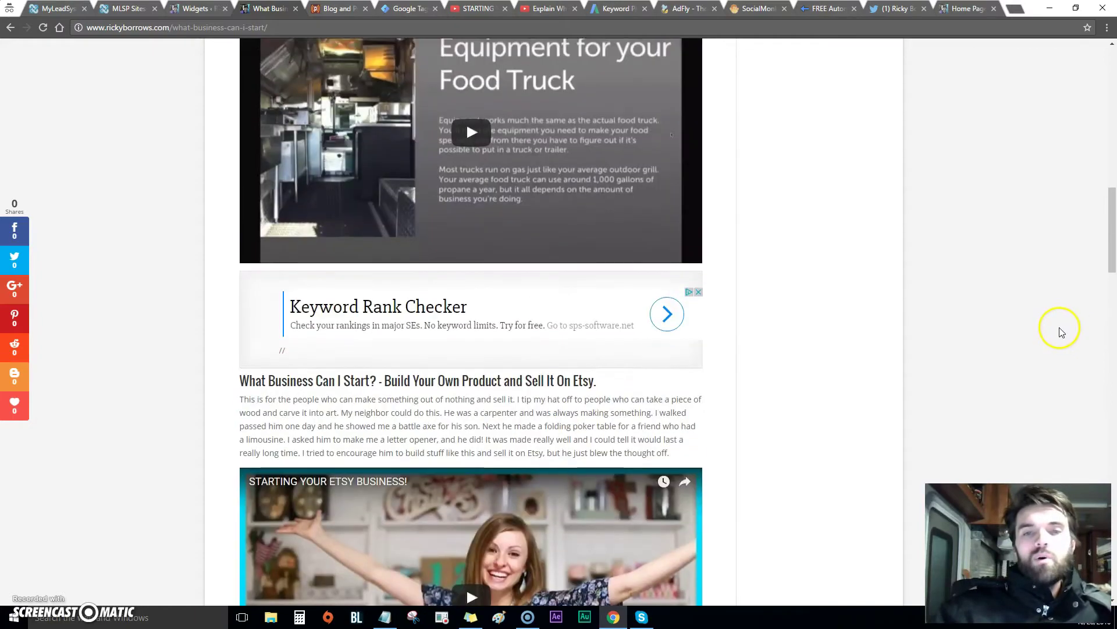
{"action": "scroll", "coordinate": [1060, 331], "scroll_direction": "up", "scroll_amount": 7}
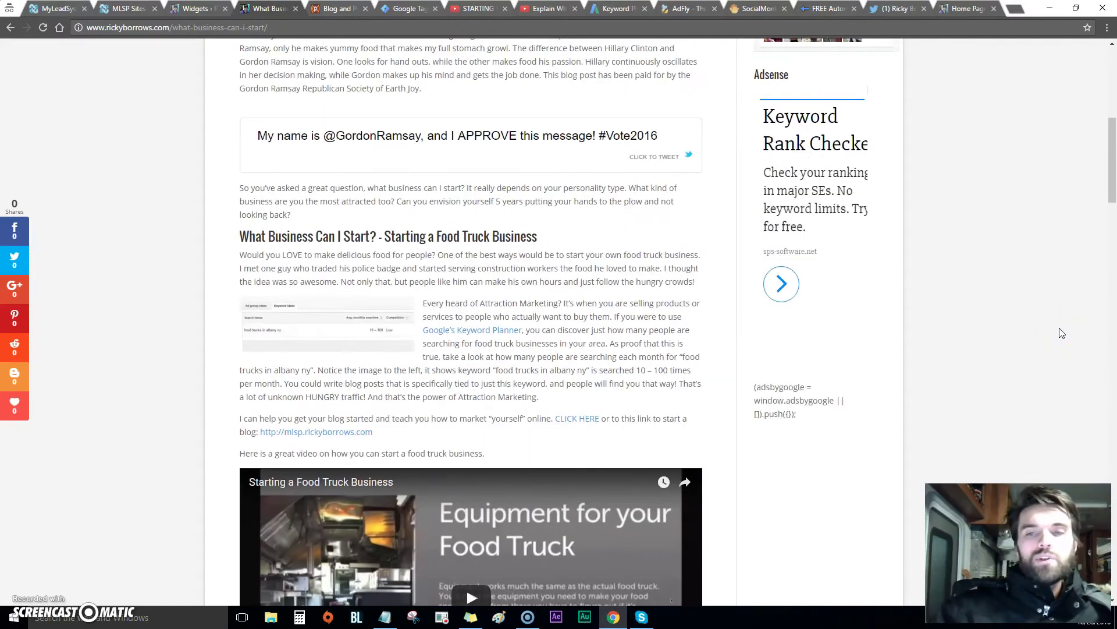
{"action": "scroll", "coordinate": [1060, 332], "scroll_direction": "up", "scroll_amount": 1}
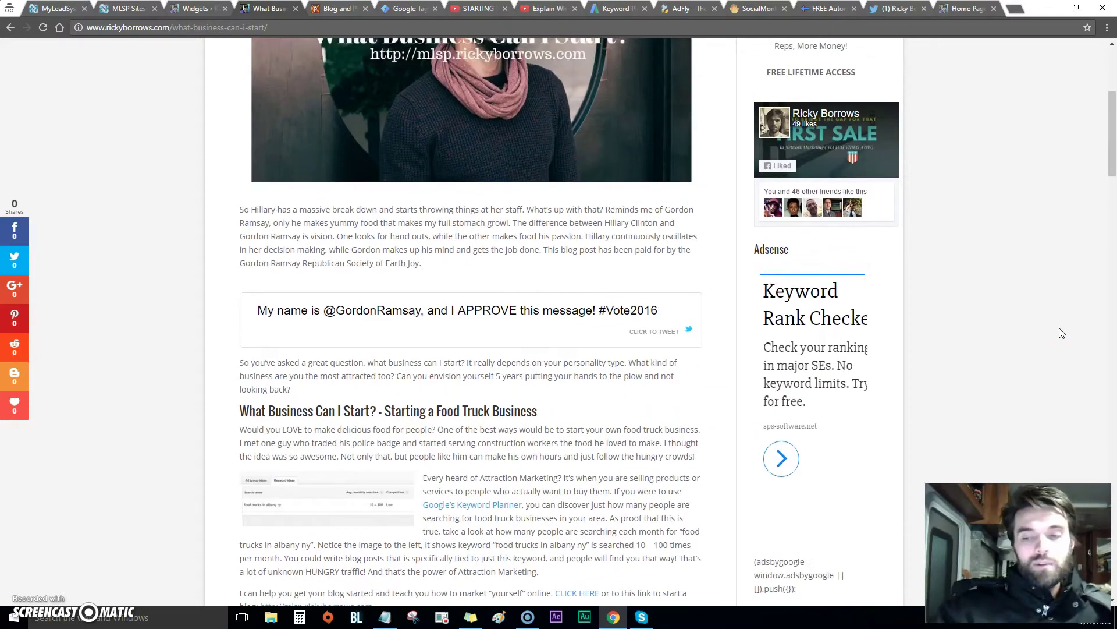
Step: Scroll through the 'What Business Can I Start?' post to view its sidebar Adsense ad
{"action": "left_click", "coordinate": [1068, 330]}
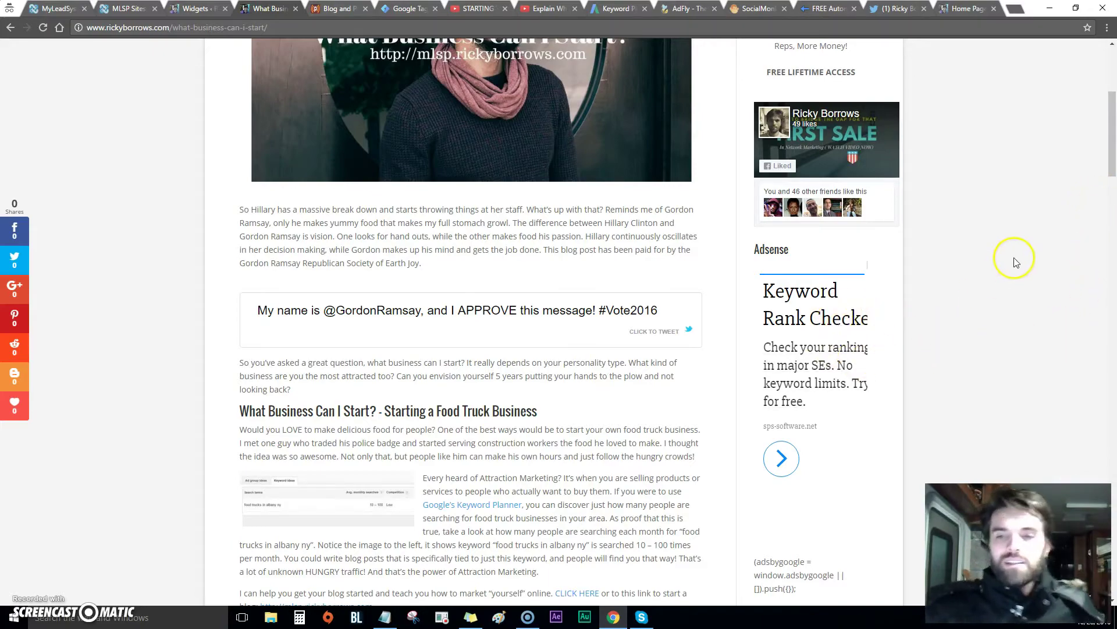
{"action": "scroll", "coordinate": [1013, 259], "scroll_direction": "down", "scroll_amount": 5}
{"action": "scroll", "coordinate": [1012, 256], "scroll_direction": "down", "scroll_amount": 10}
{"action": "scroll", "coordinate": [1007, 245], "scroll_direction": "up", "scroll_amount": 4}
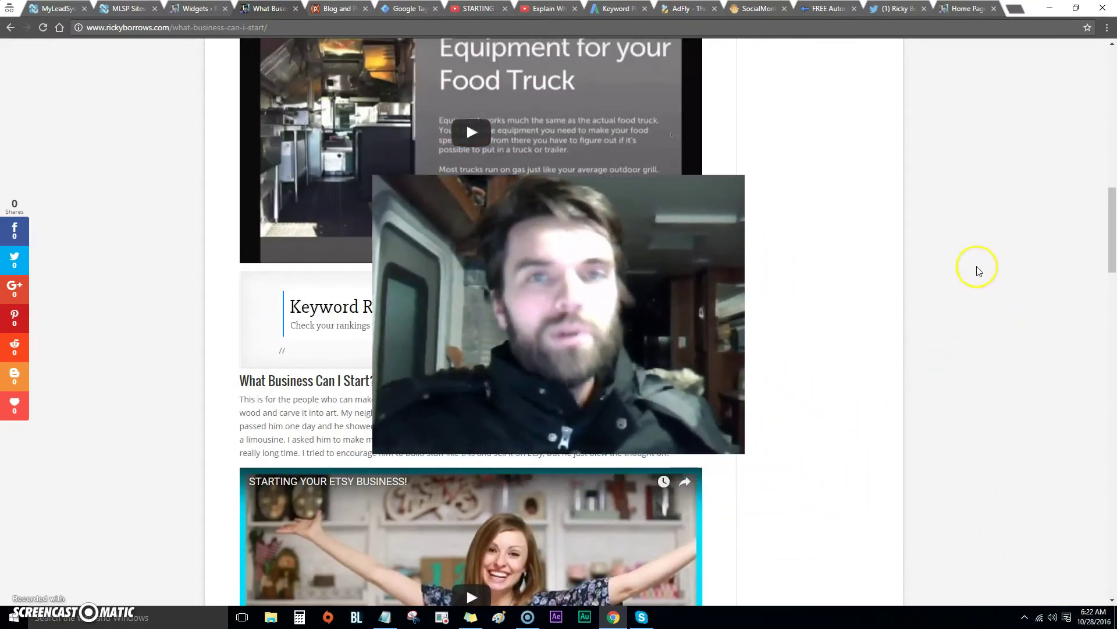
{"action": "scroll", "coordinate": [984, 269], "scroll_direction": "up", "scroll_amount": 3}
{"action": "scroll", "coordinate": [1011, 257], "scroll_direction": "up", "scroll_amount": 8}
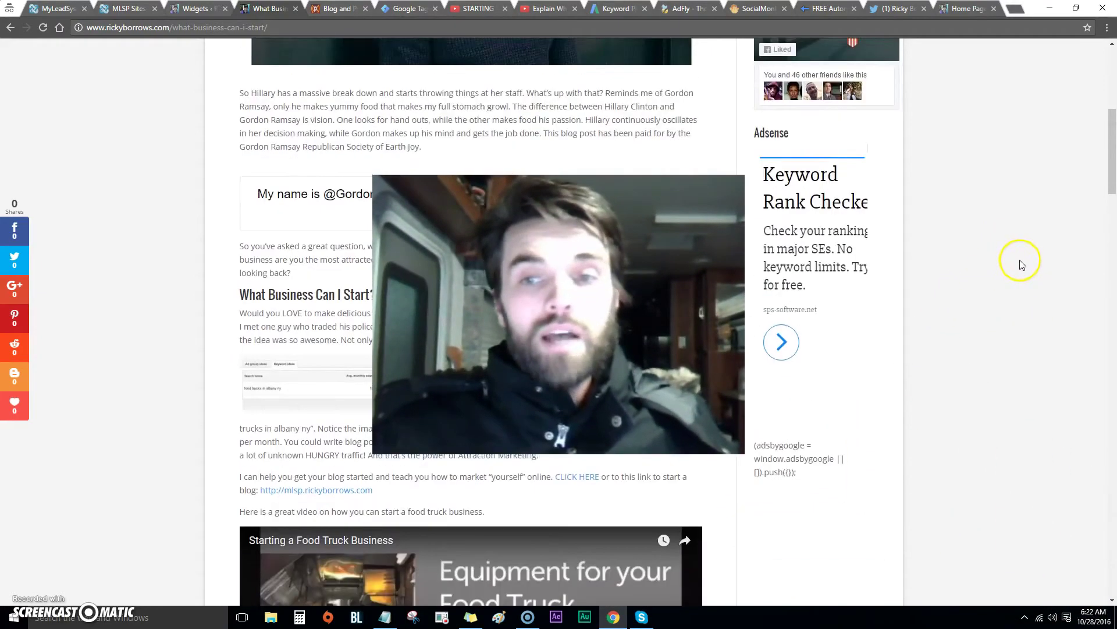
{"action": "scroll", "coordinate": [1023, 267], "scroll_direction": "up", "scroll_amount": 5}
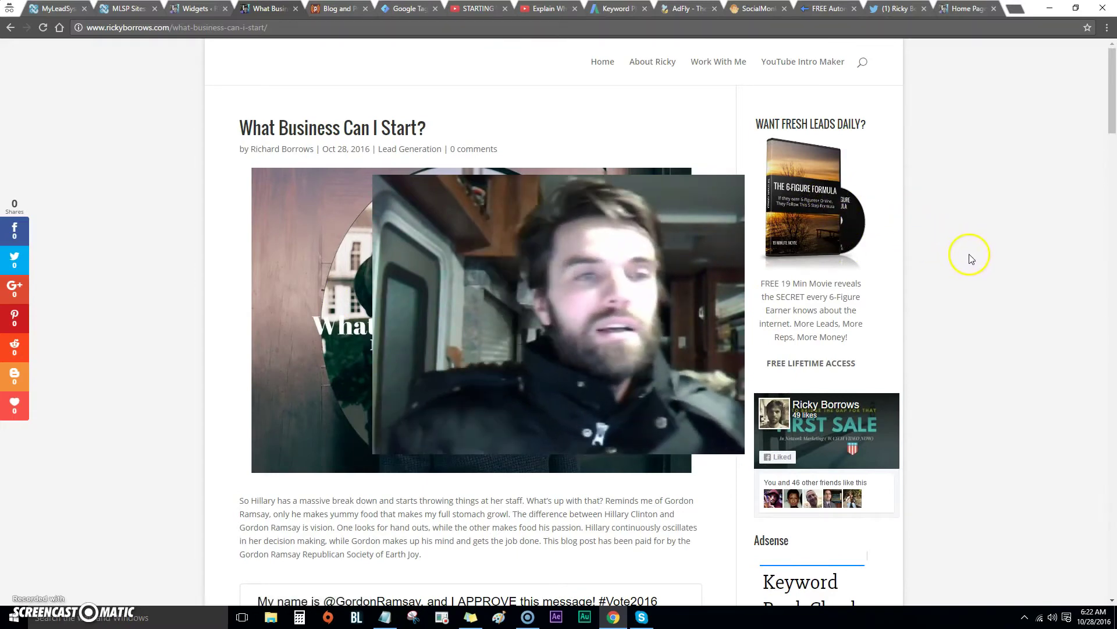
{"action": "scroll", "coordinate": [1011, 251], "scroll_direction": "down", "scroll_amount": 20}
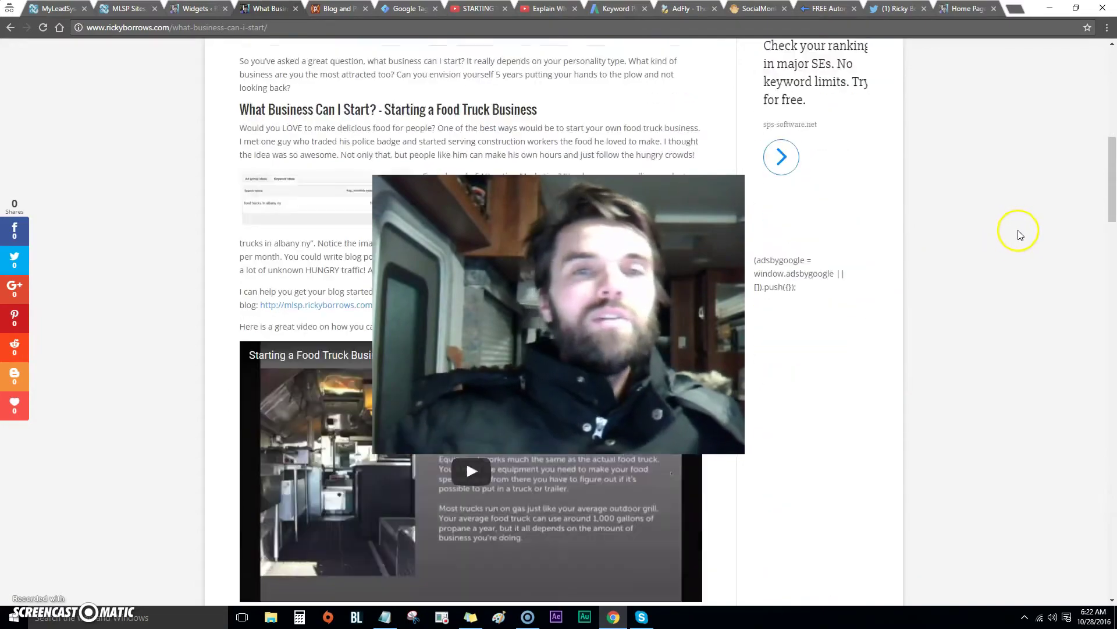
{"action": "scroll", "coordinate": [1024, 241], "scroll_direction": "down", "scroll_amount": 15}
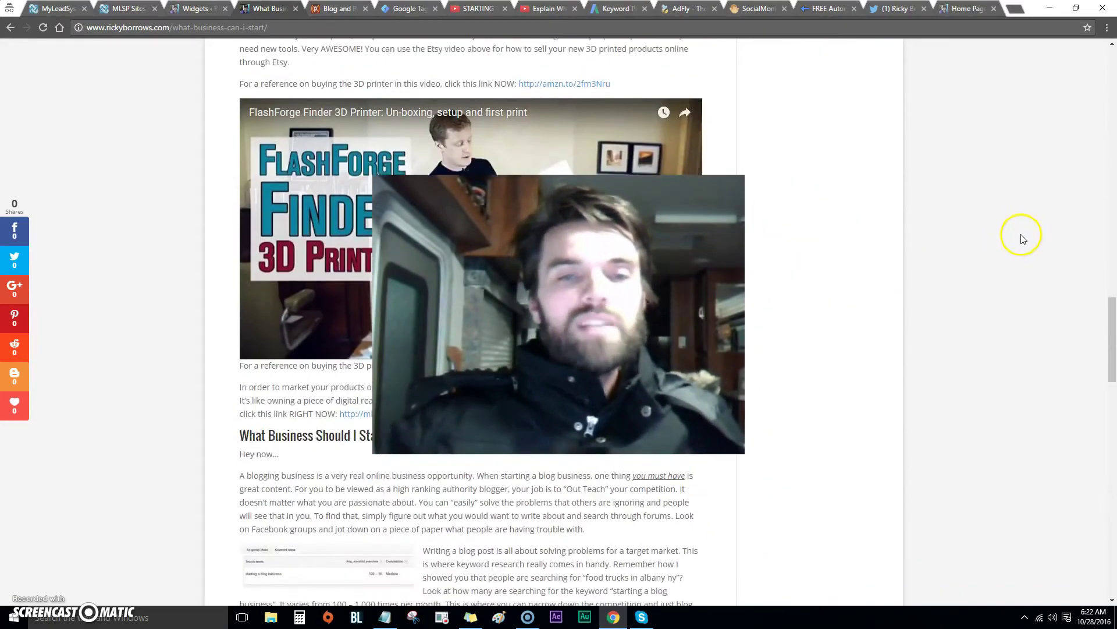
{"action": "scroll", "coordinate": [1020, 238], "scroll_direction": "down", "scroll_amount": 10}
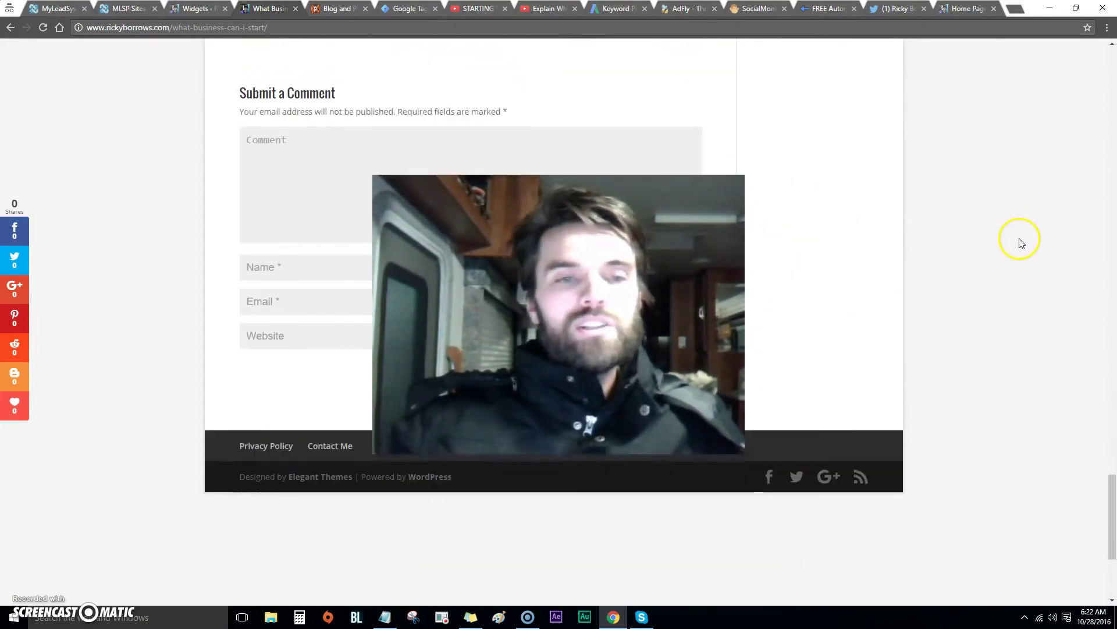
{"action": "scroll", "coordinate": [1019, 238], "scroll_direction": "up", "scroll_amount": 12}
{"action": "left_click_drag", "start_coordinate": [1112, 402], "coordinate": [1112, 64]}
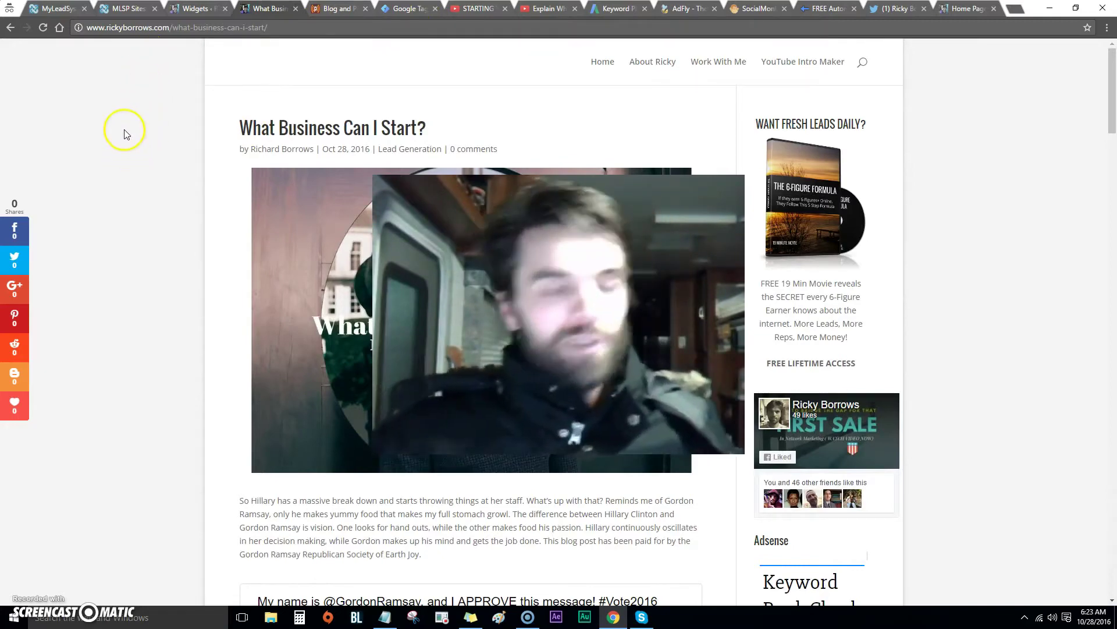
Step: From the MyLeadSystemPRO member page's My Sites section, open the mlspsites.com training portal in a new tab
{"action": "left_click", "coordinate": [59, 9]}
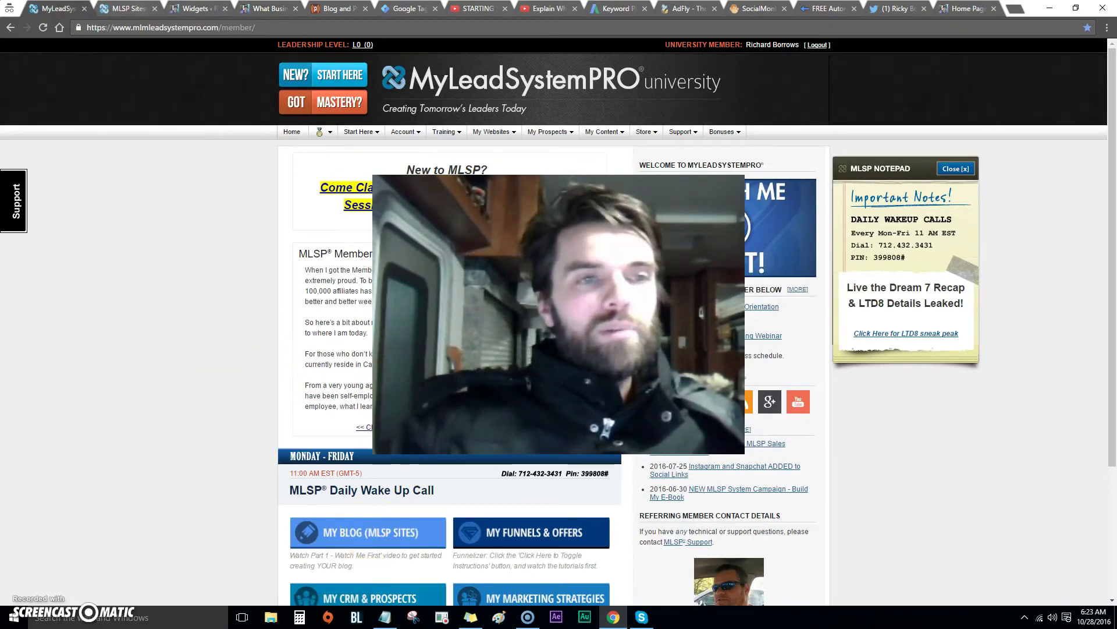
{"action": "scroll", "coordinate": [269, 302], "scroll_direction": "down", "scroll_amount": 15}
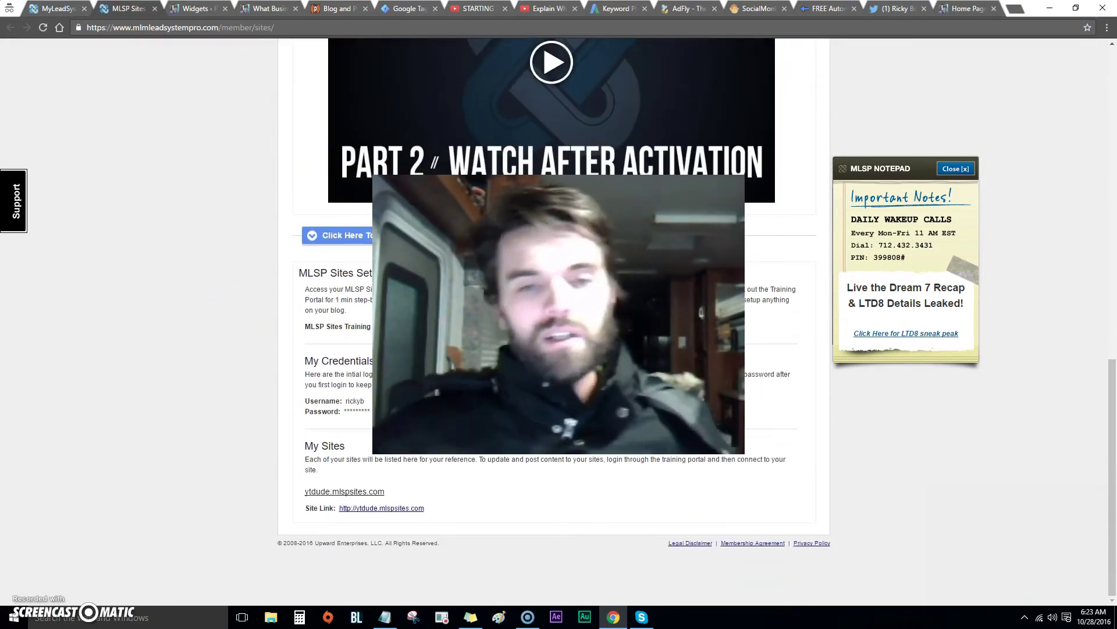
{"action": "left_click", "coordinate": [345, 491]}
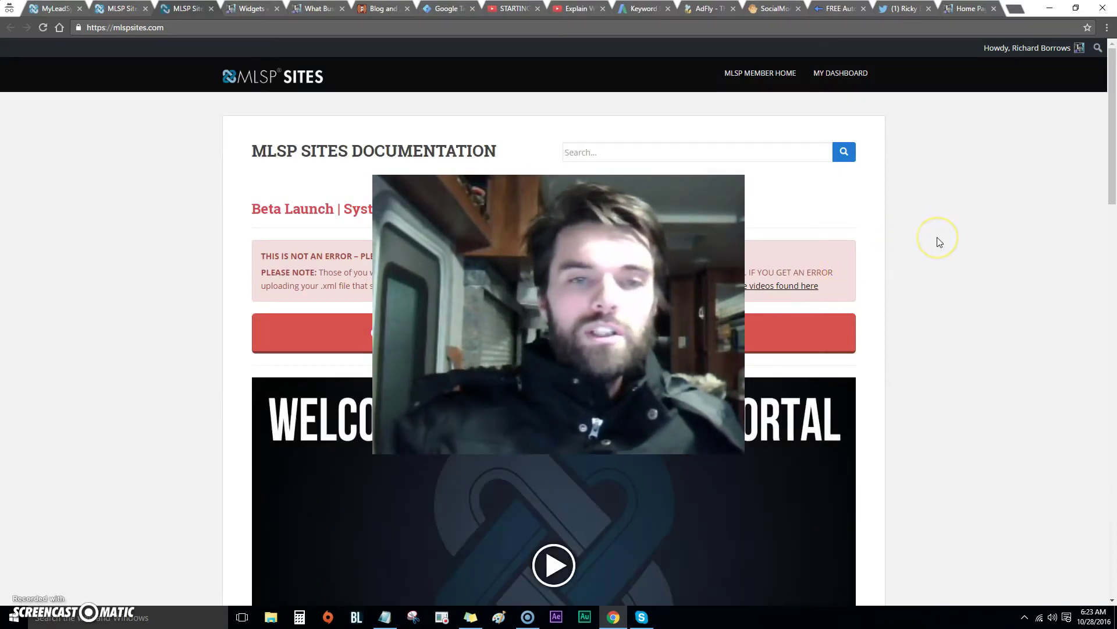
Step: Search the MLSP Sites documentation sidebar for 'tags manager' and review the results
{"action": "scroll", "coordinate": [937, 240], "scroll_direction": "down", "scroll_amount": 12}
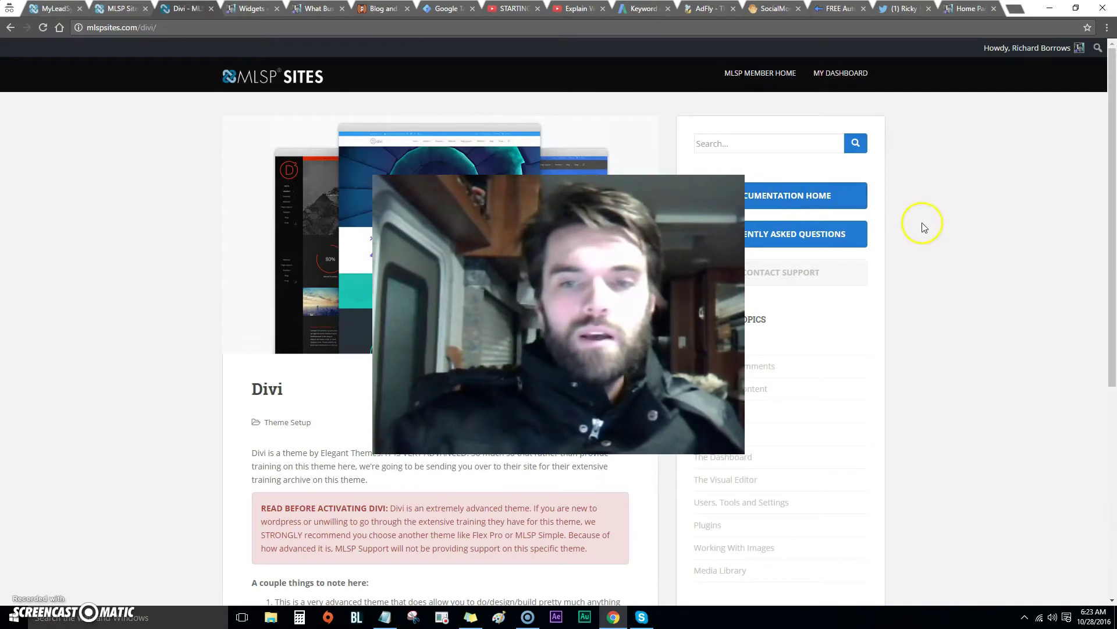
{"action": "scroll", "coordinate": [926, 226], "scroll_direction": "down", "scroll_amount": 3}
{"action": "scroll", "coordinate": [930, 225], "scroll_direction": "down", "scroll_amount": 3}
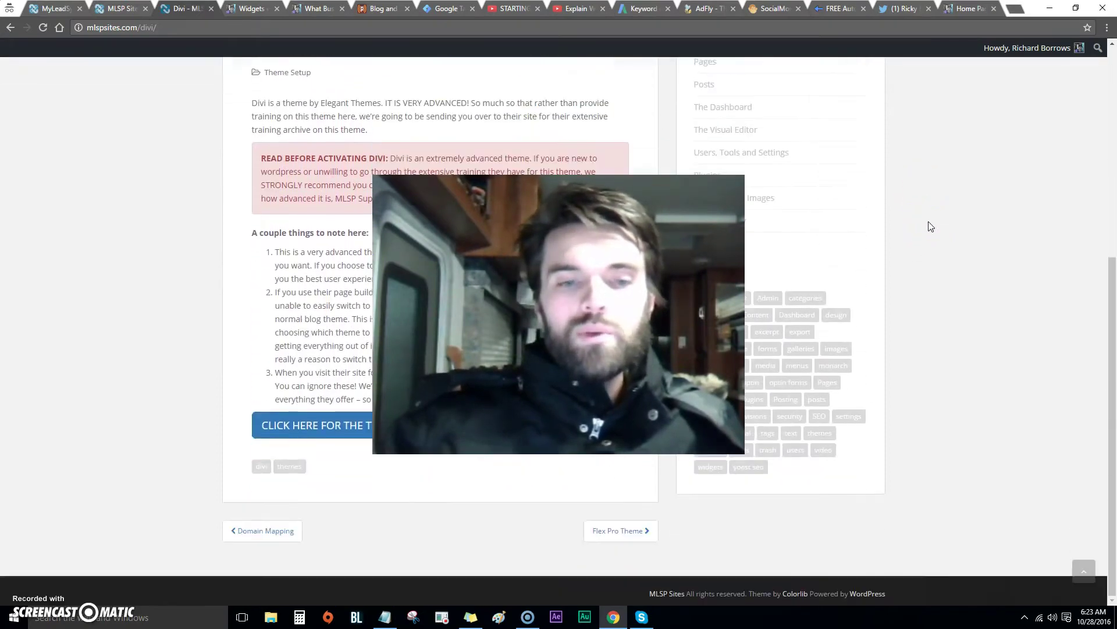
{"action": "scroll", "coordinate": [930, 227], "scroll_direction": "up", "scroll_amount": 6}
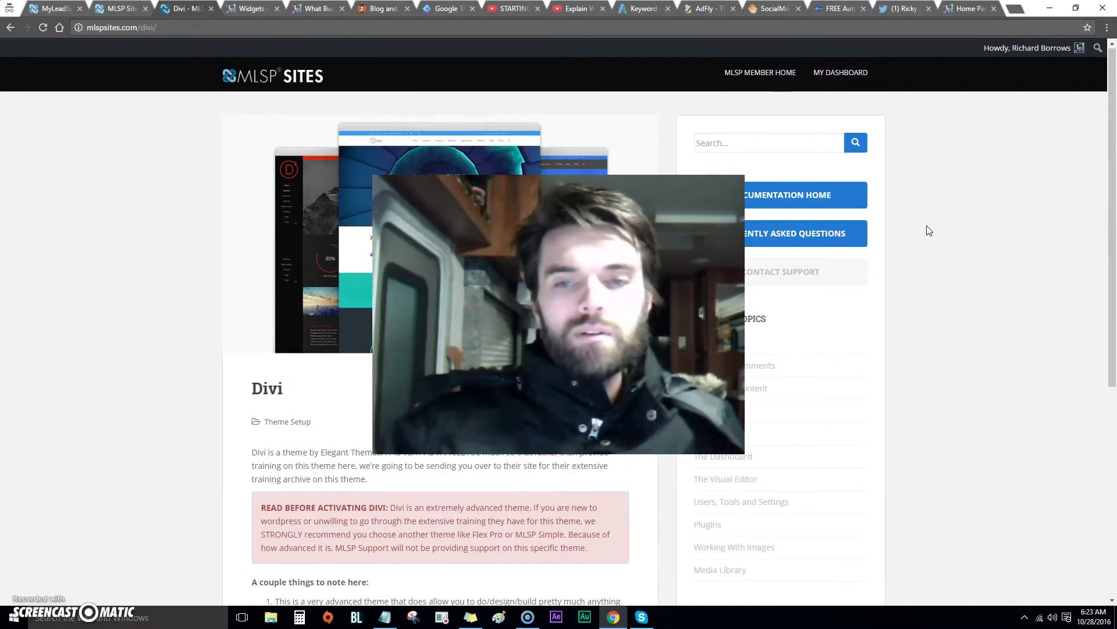
{"action": "scroll", "coordinate": [929, 232], "scroll_direction": "down", "scroll_amount": 5}
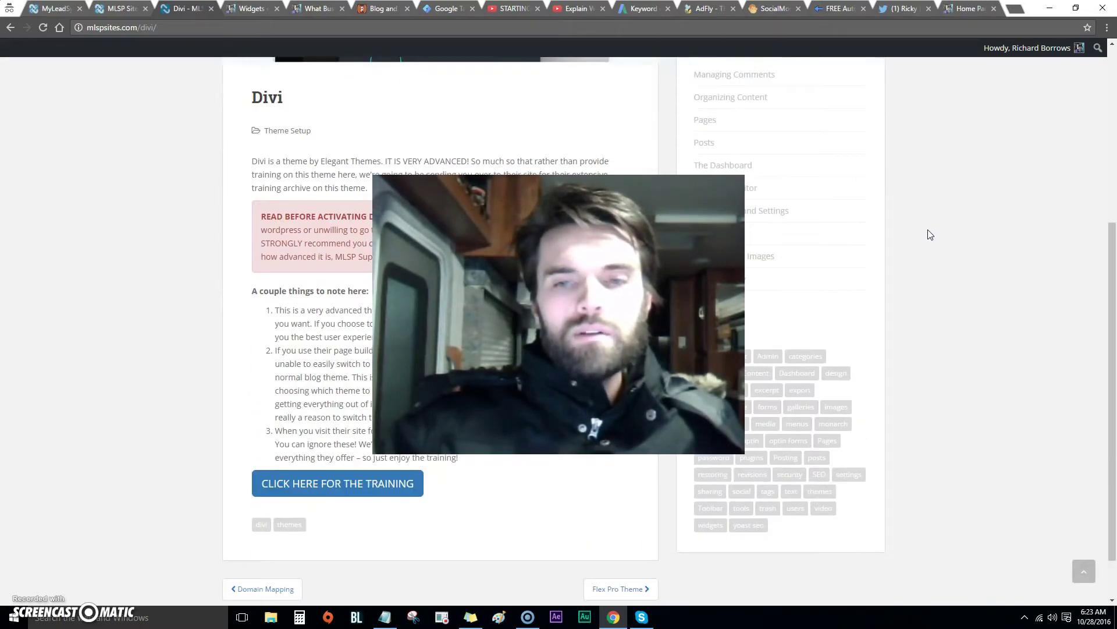
{"action": "scroll", "coordinate": [525, 445], "scroll_direction": "up", "scroll_amount": 5}
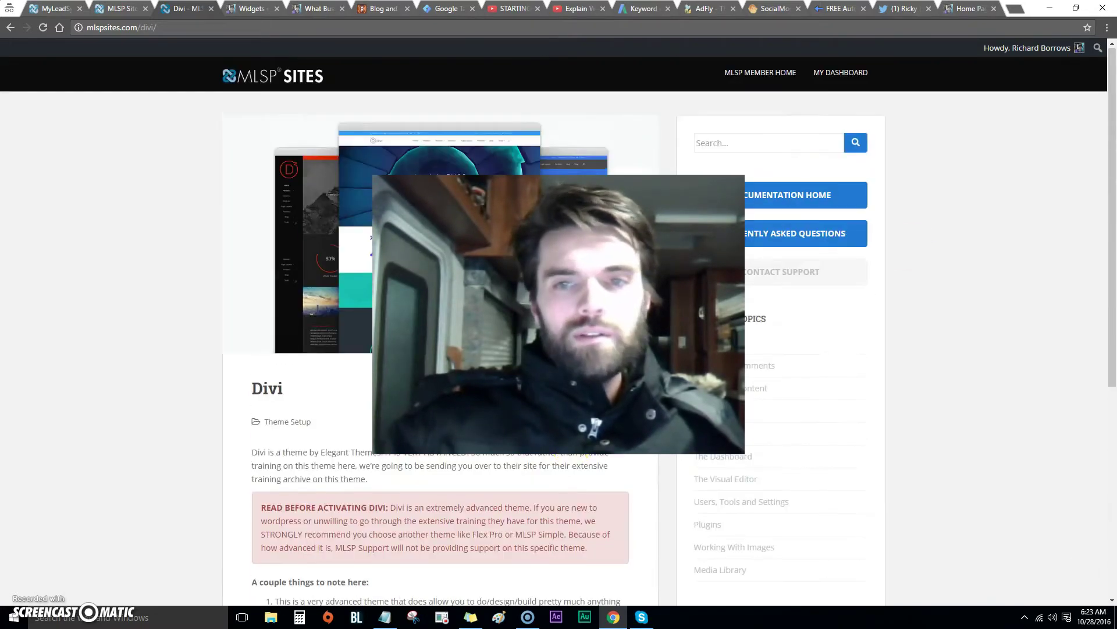
{"action": "left_click", "coordinate": [739, 146]}
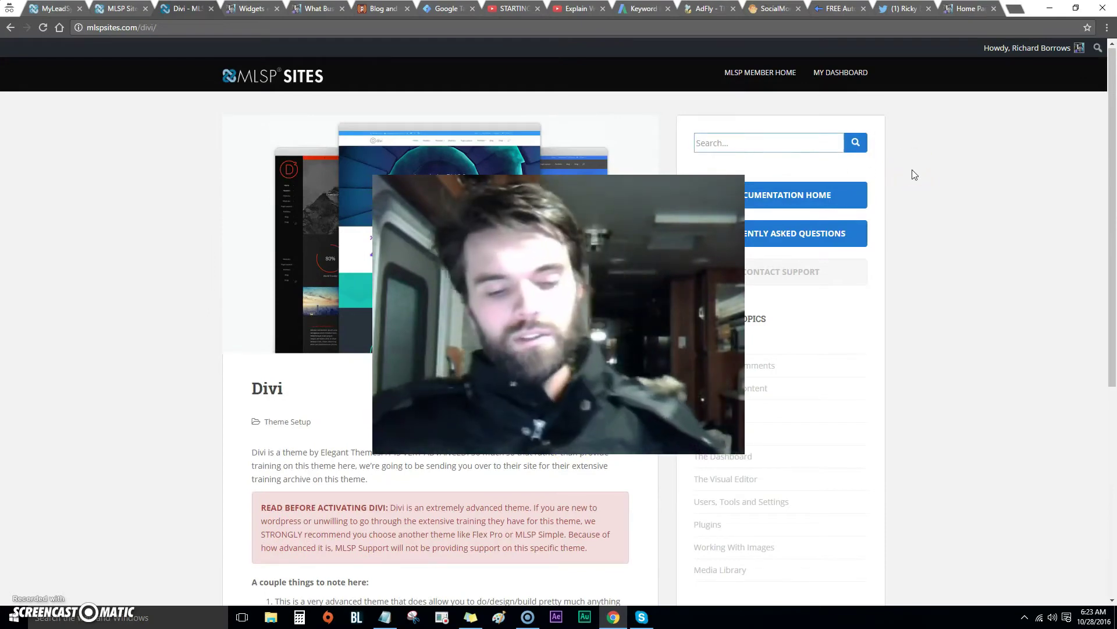
{"action": "type", "text": "tags manager"}
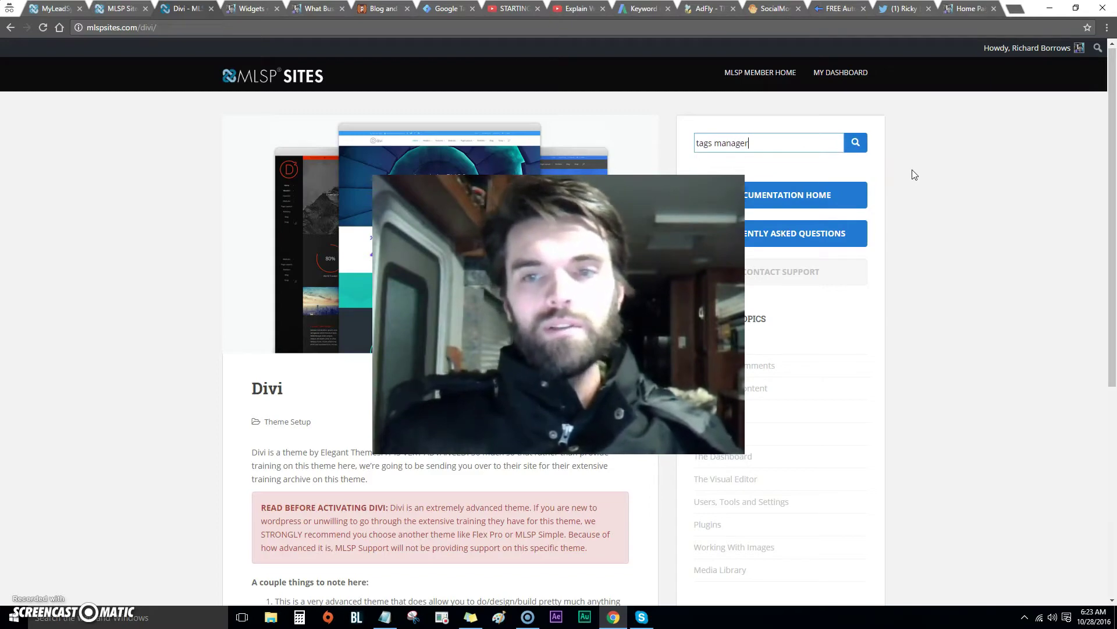
{"action": "key", "text": "Return"}
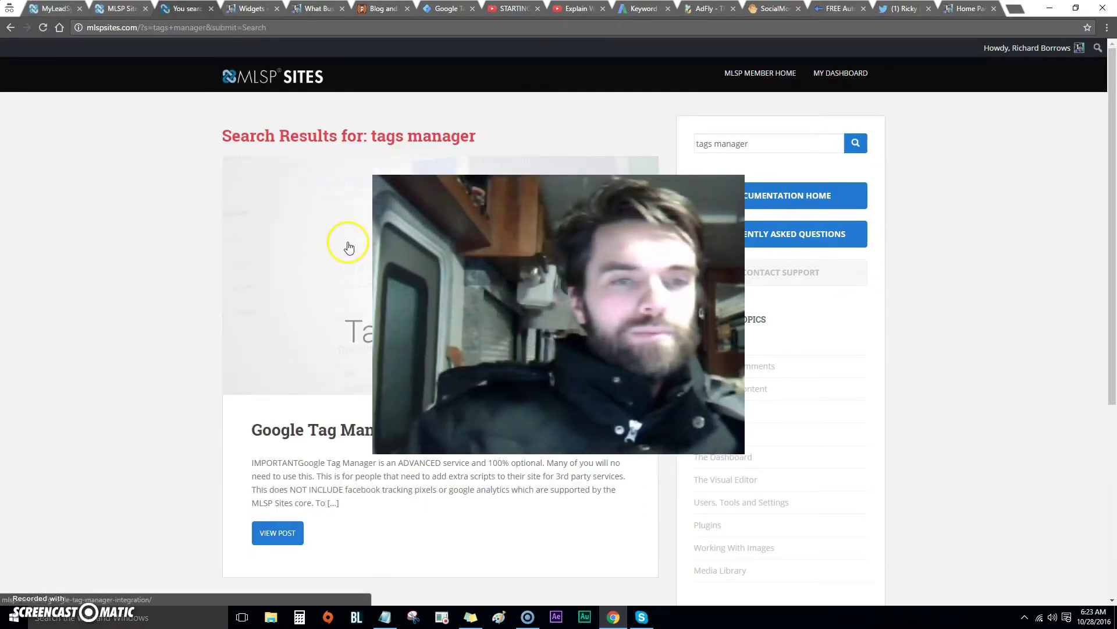
{"action": "scroll", "coordinate": [165, 318], "scroll_direction": "down", "scroll_amount": 1}
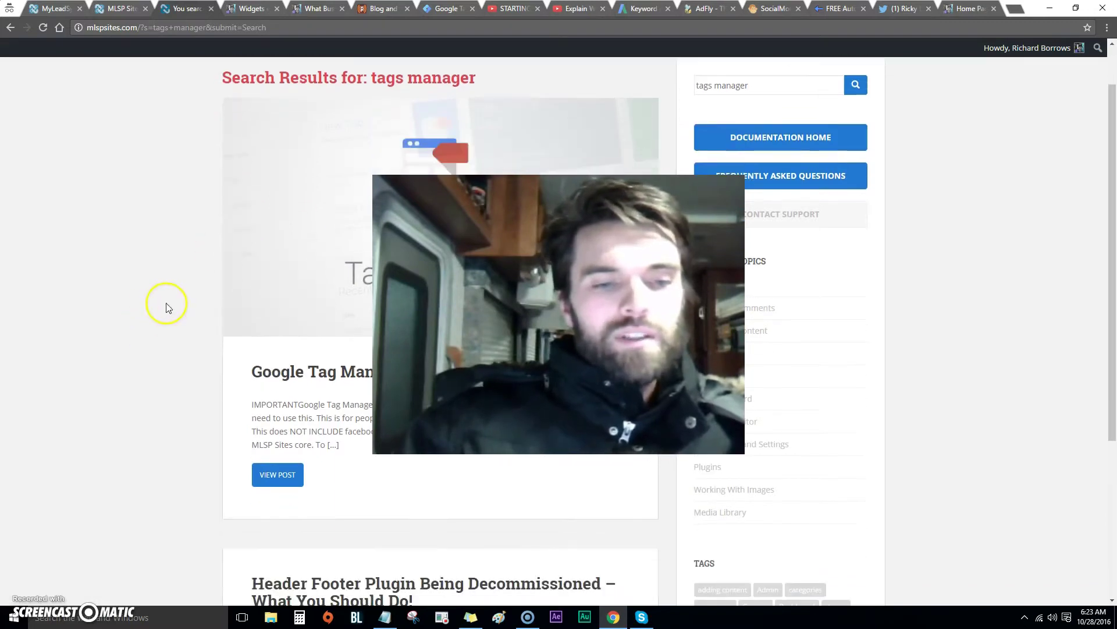
{"action": "scroll", "coordinate": [367, 324], "scroll_direction": "up", "scroll_amount": 1}
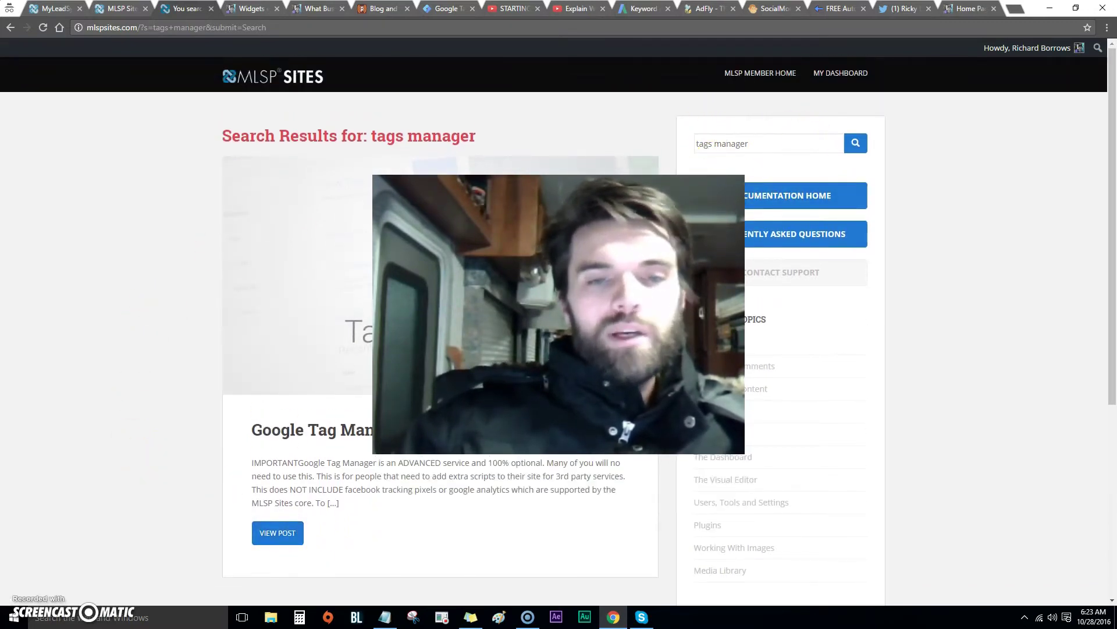
Step: Open the Google Tag Manager result and scroll to its HotJar Custom HTML Tag instructions
{"action": "left_click", "coordinate": [294, 532]}
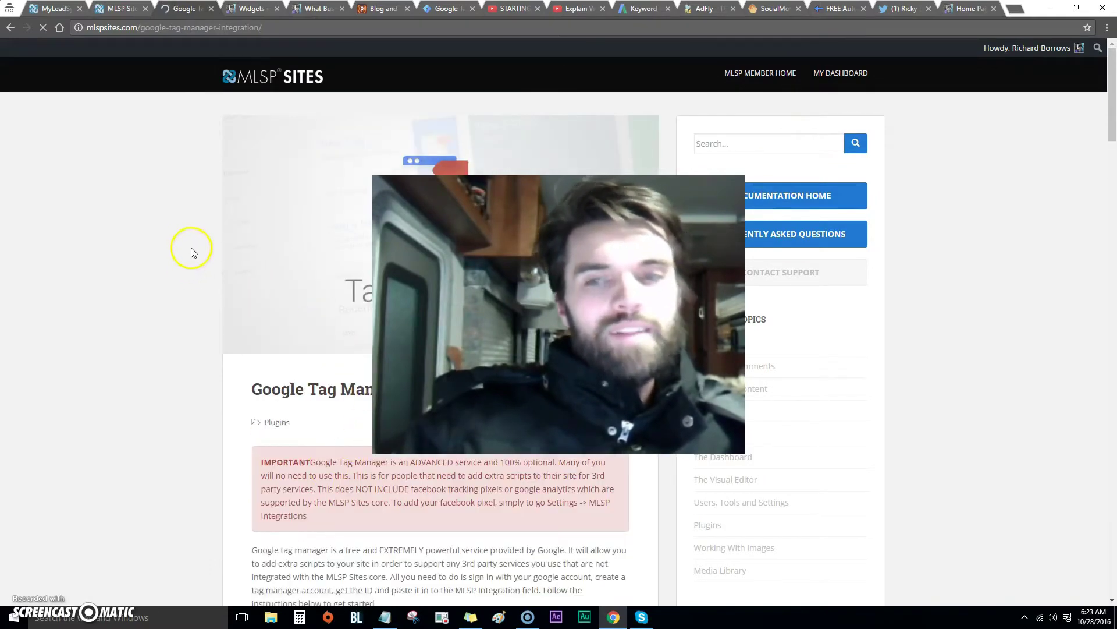
{"action": "scroll", "coordinate": [191, 252], "scroll_direction": "down", "scroll_amount": 6}
{"action": "scroll", "coordinate": [190, 249], "scroll_direction": "down", "scroll_amount": 1}
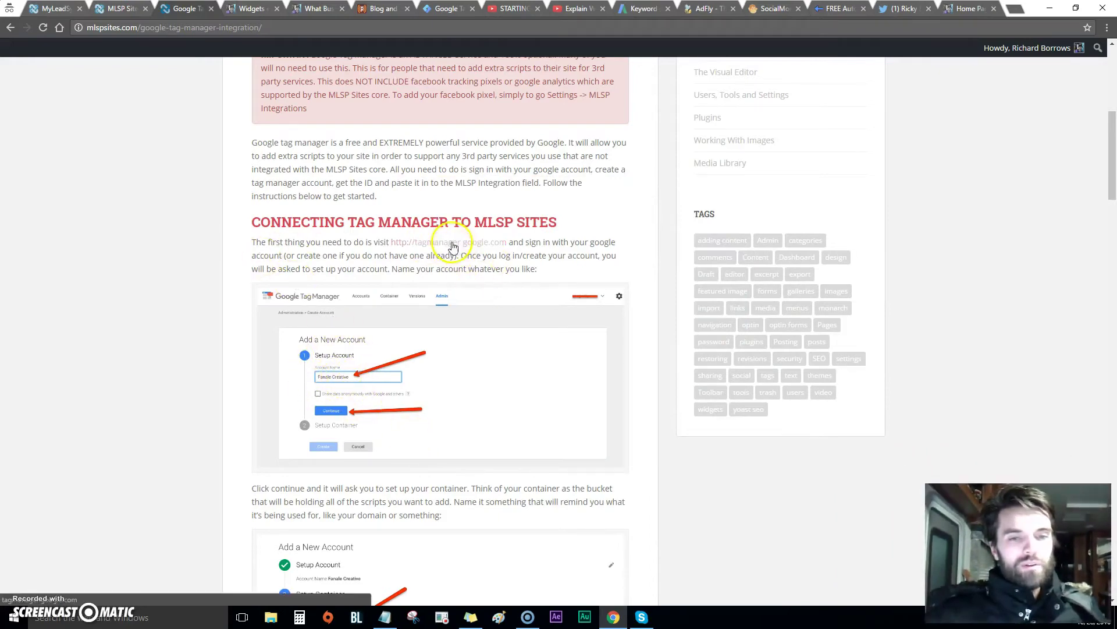
{"action": "scroll", "coordinate": [250, 298], "scroll_direction": "down", "scroll_amount": 2}
{"action": "scroll", "coordinate": [245, 299], "scroll_direction": "down", "scroll_amount": 1}
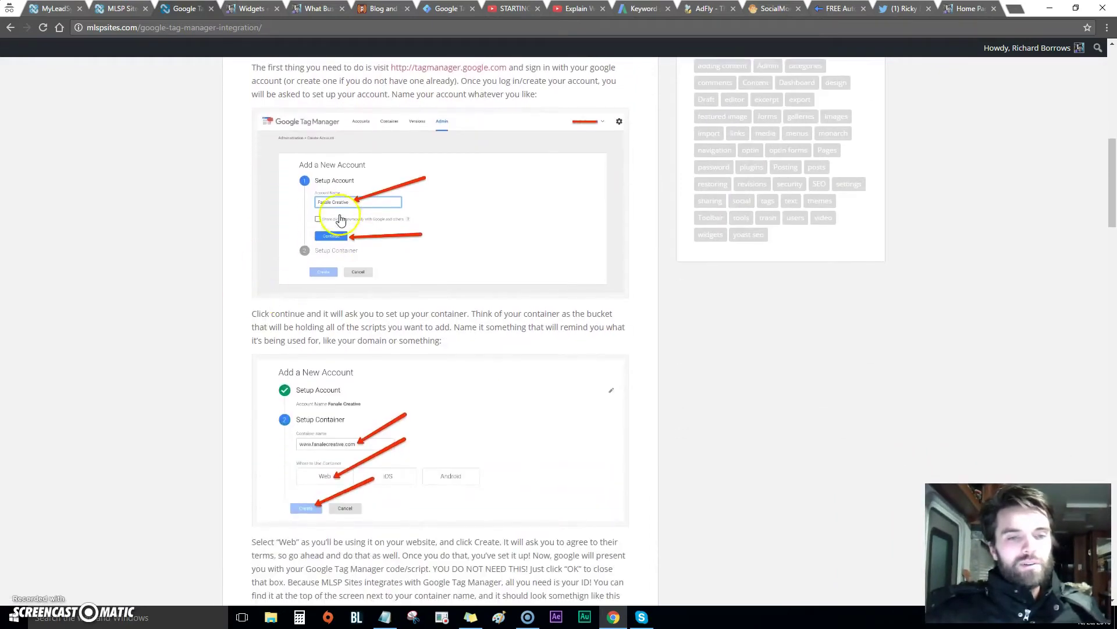
{"action": "scroll", "coordinate": [204, 262], "scroll_direction": "down", "scroll_amount": 2}
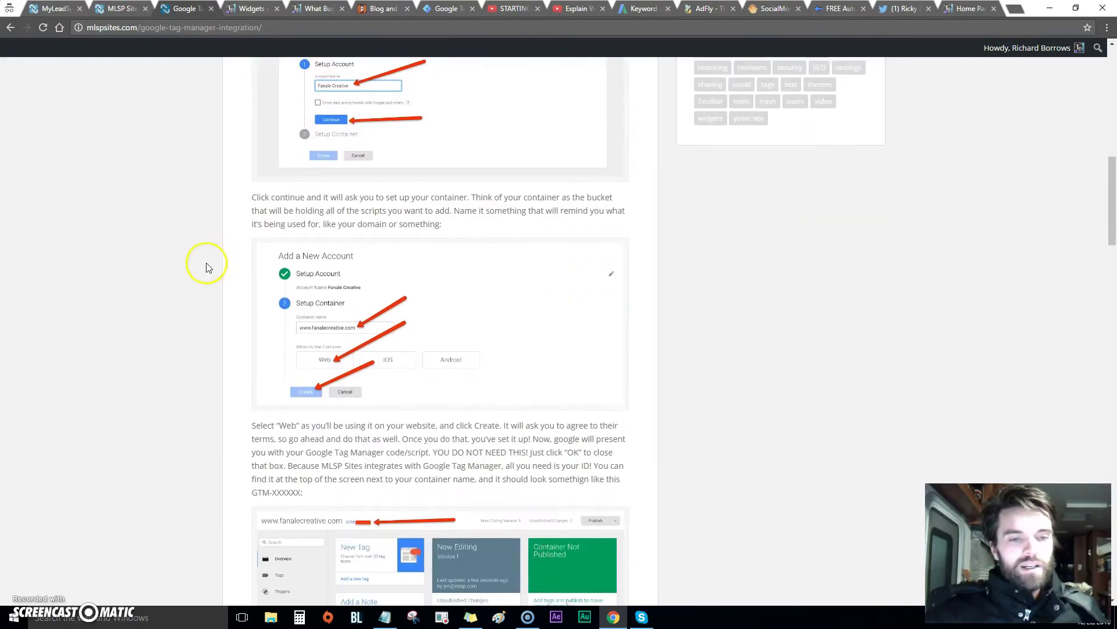
{"action": "scroll", "coordinate": [245, 288], "scroll_direction": "down", "scroll_amount": 1}
{"action": "scroll", "coordinate": [233, 293], "scroll_direction": "down", "scroll_amount": 2}
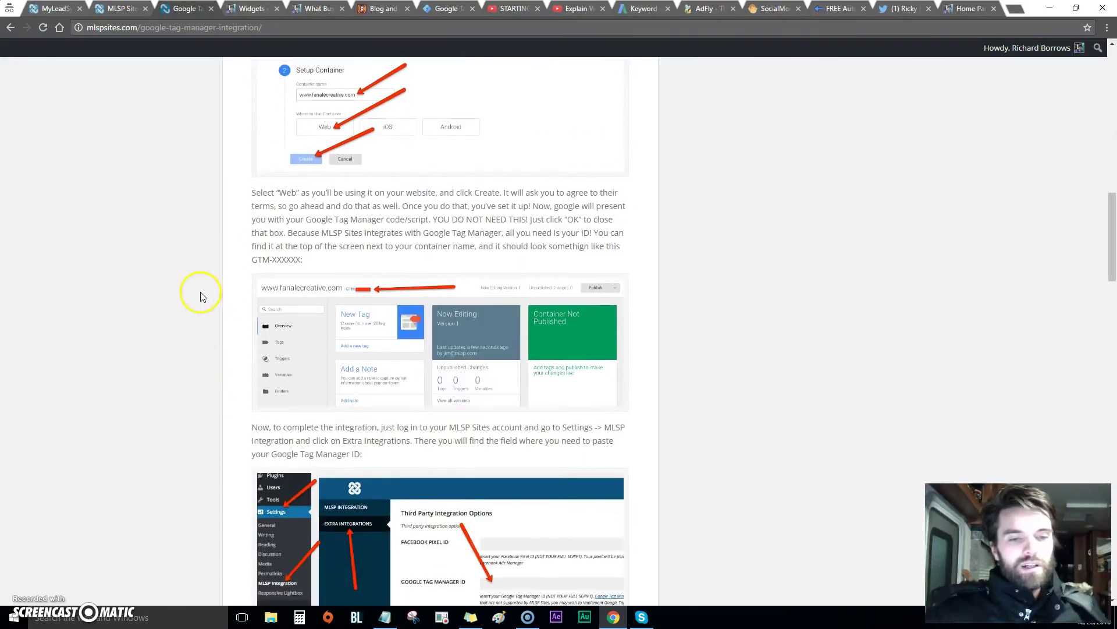
{"action": "scroll", "coordinate": [257, 349], "scroll_direction": "down", "scroll_amount": 8}
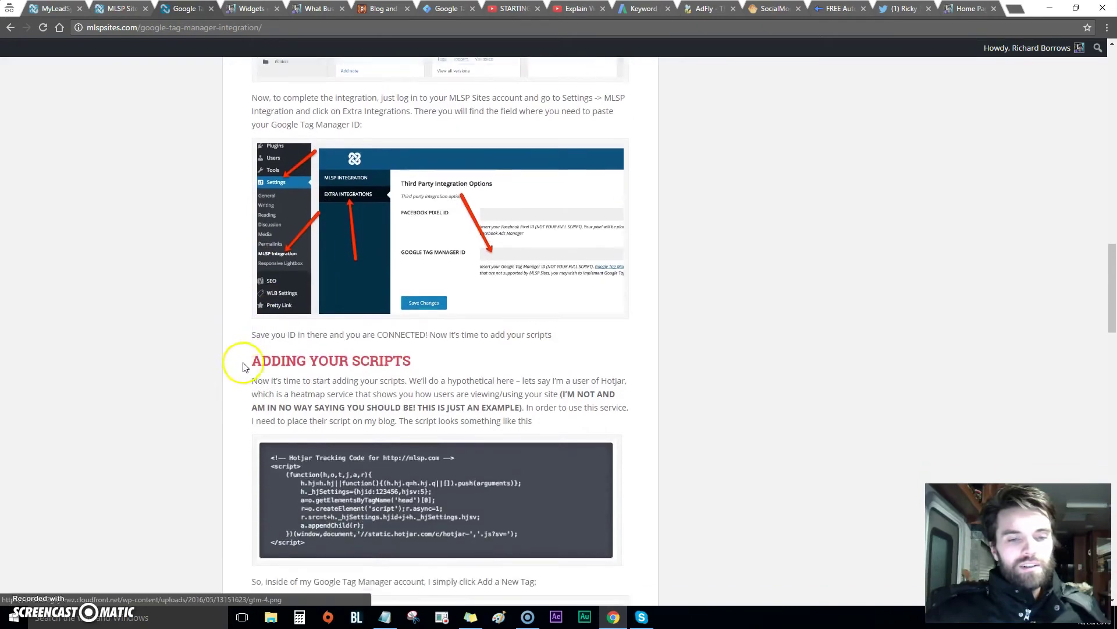
{"action": "scroll", "coordinate": [232, 366], "scroll_direction": "down", "scroll_amount": 4}
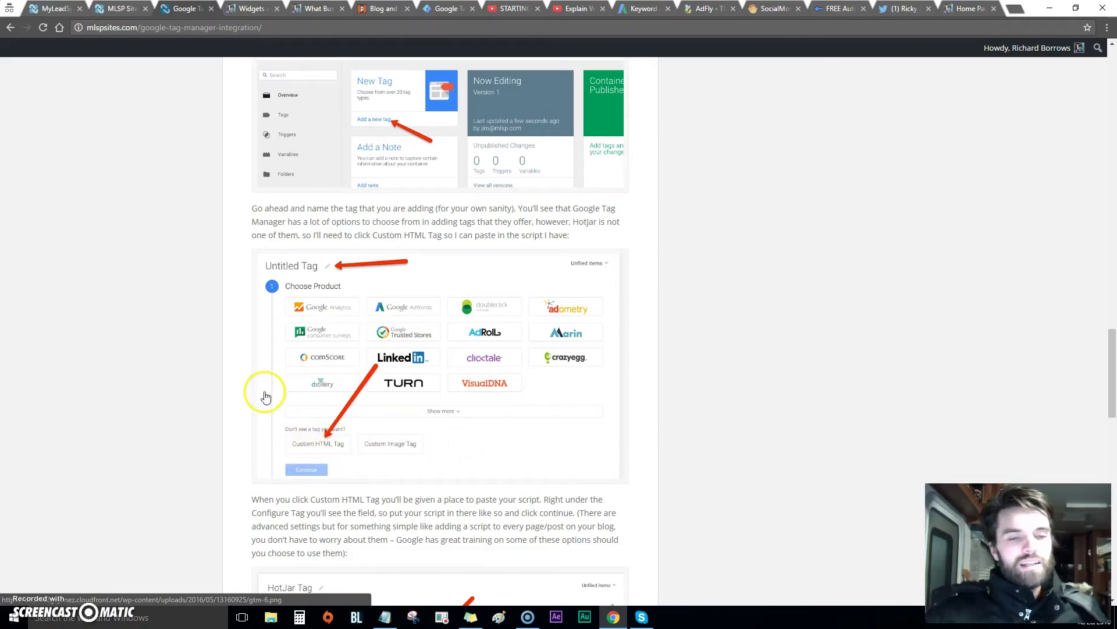
Step: Scroll to the end of the Tag Manager article and back, then return to the Widgets tab
{"action": "scroll", "coordinate": [244, 387], "scroll_direction": "down", "scroll_amount": 6}
{"action": "scroll", "coordinate": [226, 376], "scroll_direction": "down", "scroll_amount": 3}
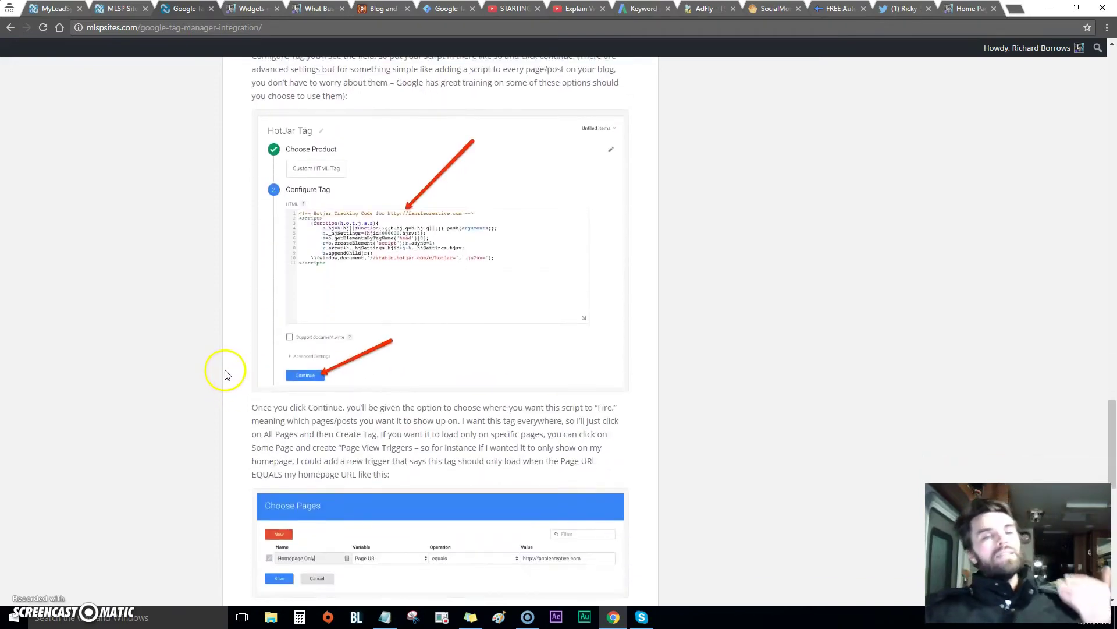
{"action": "scroll", "coordinate": [194, 390], "scroll_direction": "up", "scroll_amount": 3}
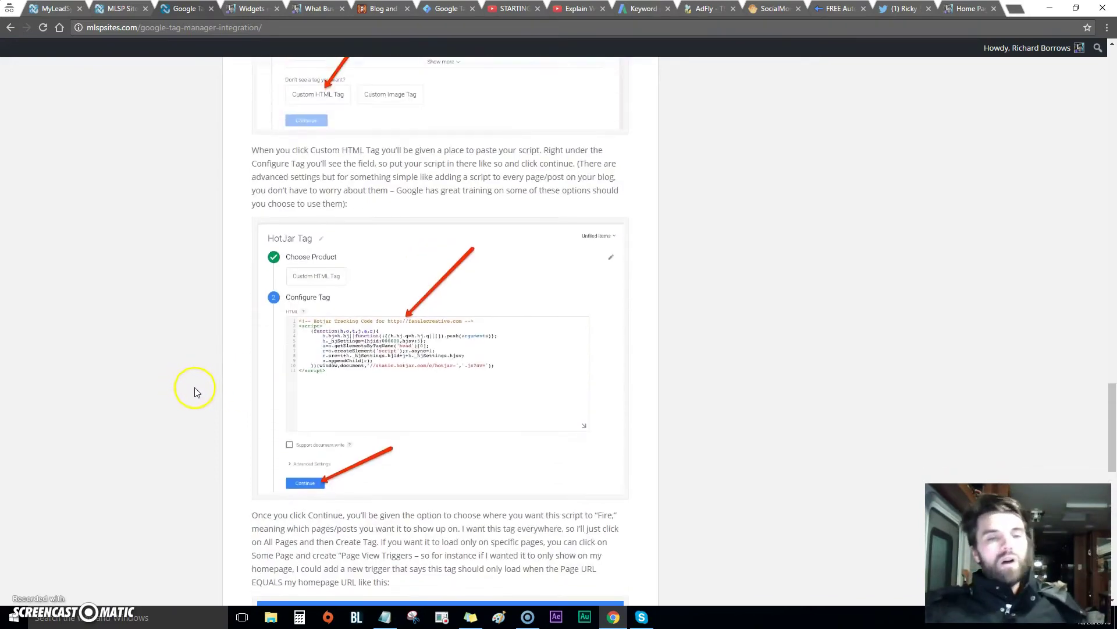
{"action": "scroll", "coordinate": [204, 399], "scroll_direction": "up", "scroll_amount": 1}
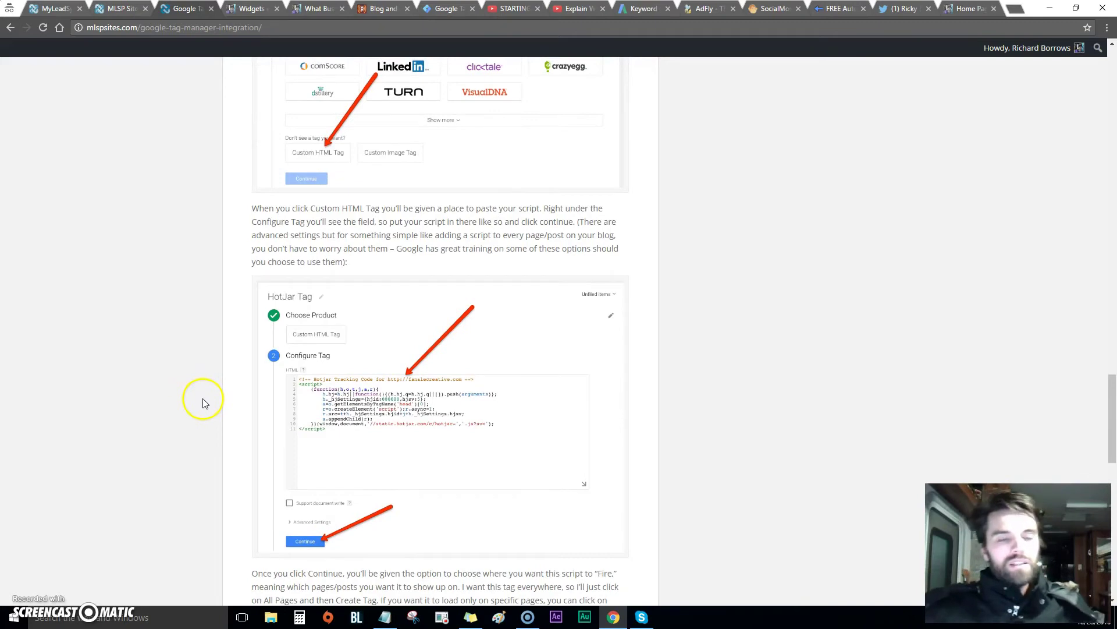
{"action": "scroll", "coordinate": [204, 399], "scroll_direction": "down", "scroll_amount": 1}
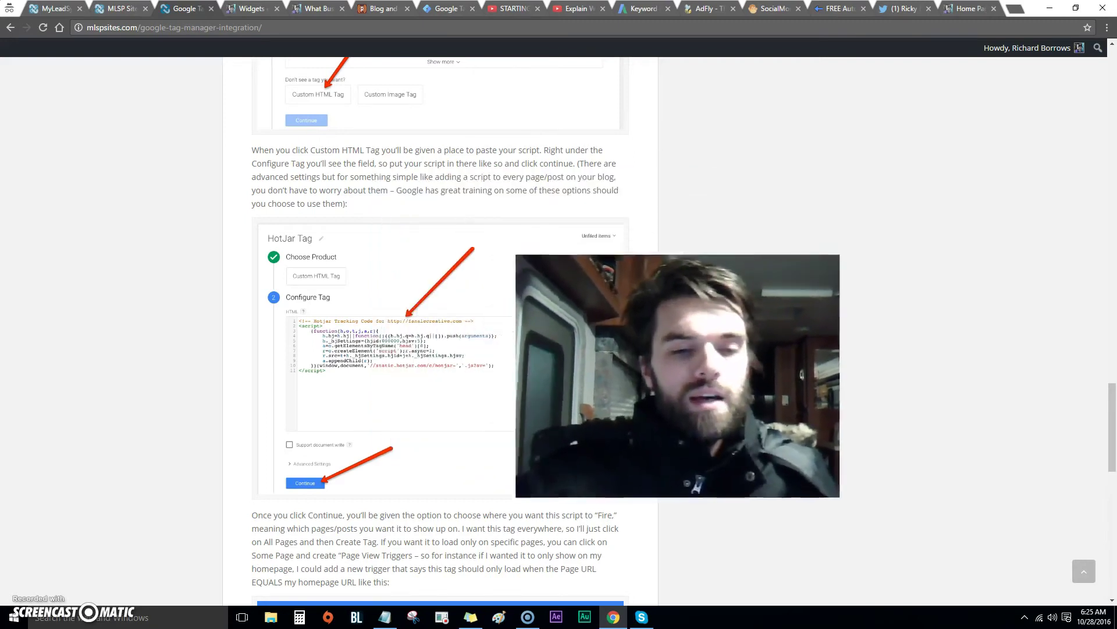
{"action": "scroll", "coordinate": [548, 336], "scroll_direction": "down", "scroll_amount": 15}
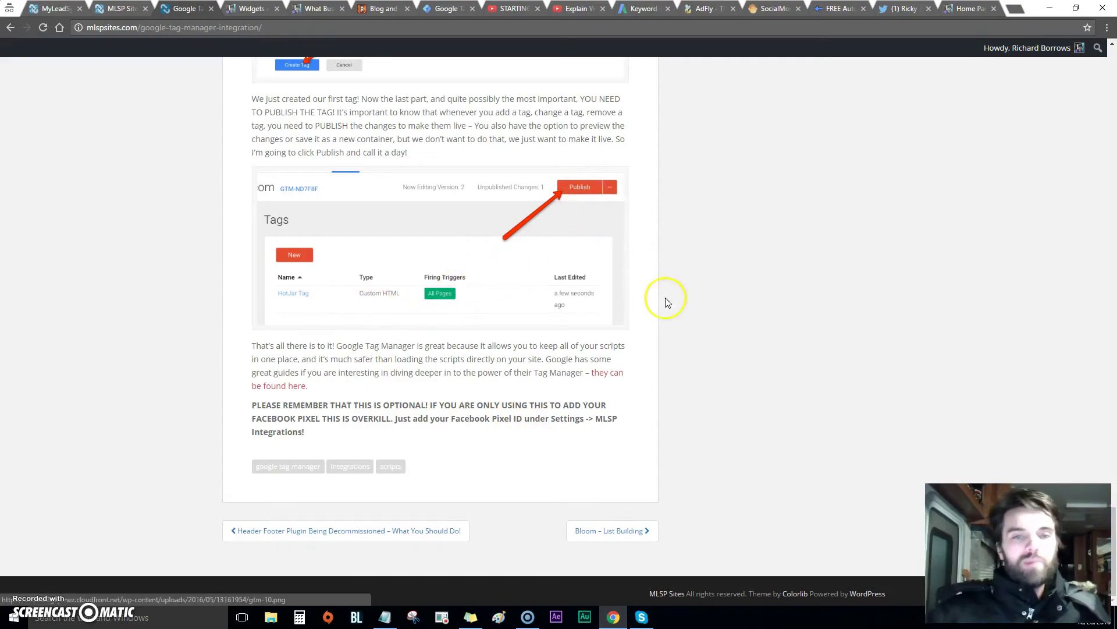
{"action": "scroll", "coordinate": [681, 335], "scroll_direction": "up", "scroll_amount": 10}
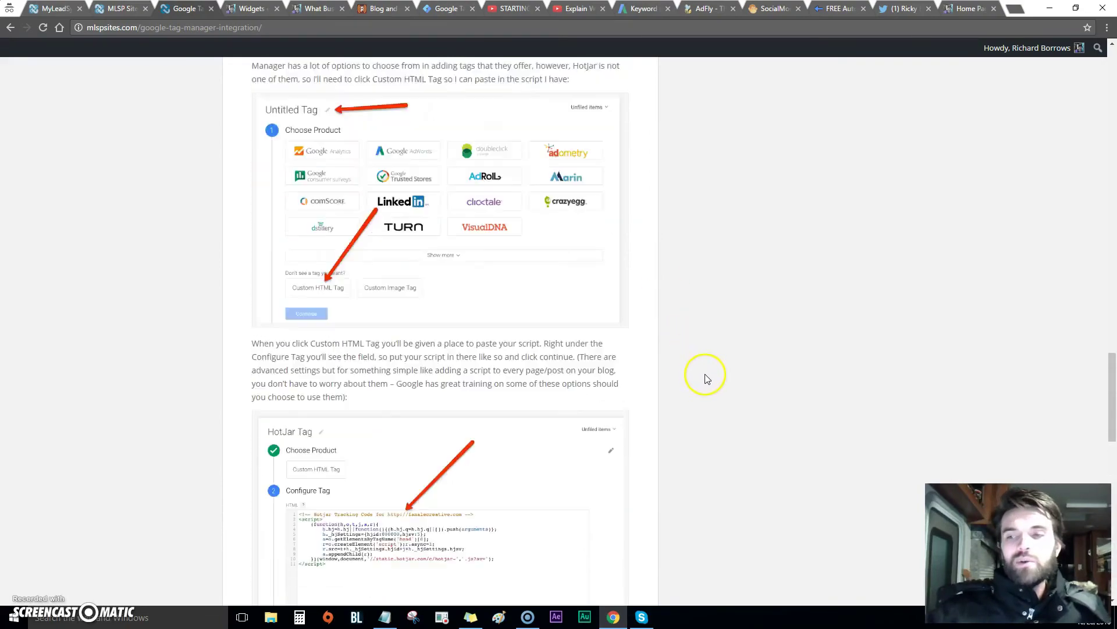
{"action": "scroll", "coordinate": [706, 379], "scroll_direction": "up", "scroll_amount": 15}
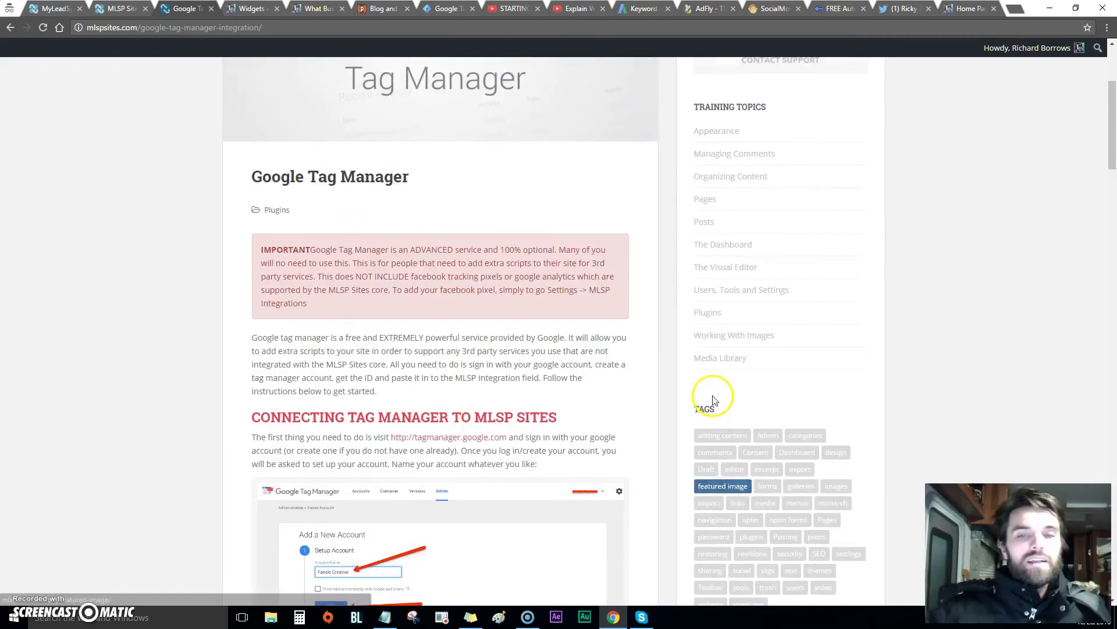
{"action": "scroll", "coordinate": [715, 401], "scroll_direction": "up", "scroll_amount": 4}
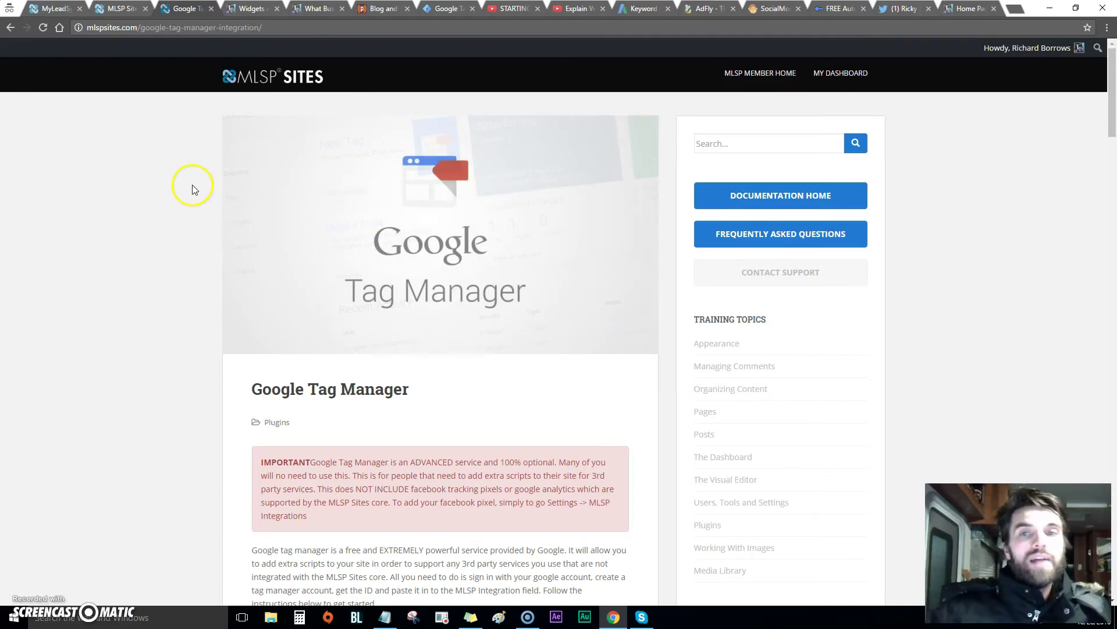
{"action": "key", "text": "ctrl+Tab"}
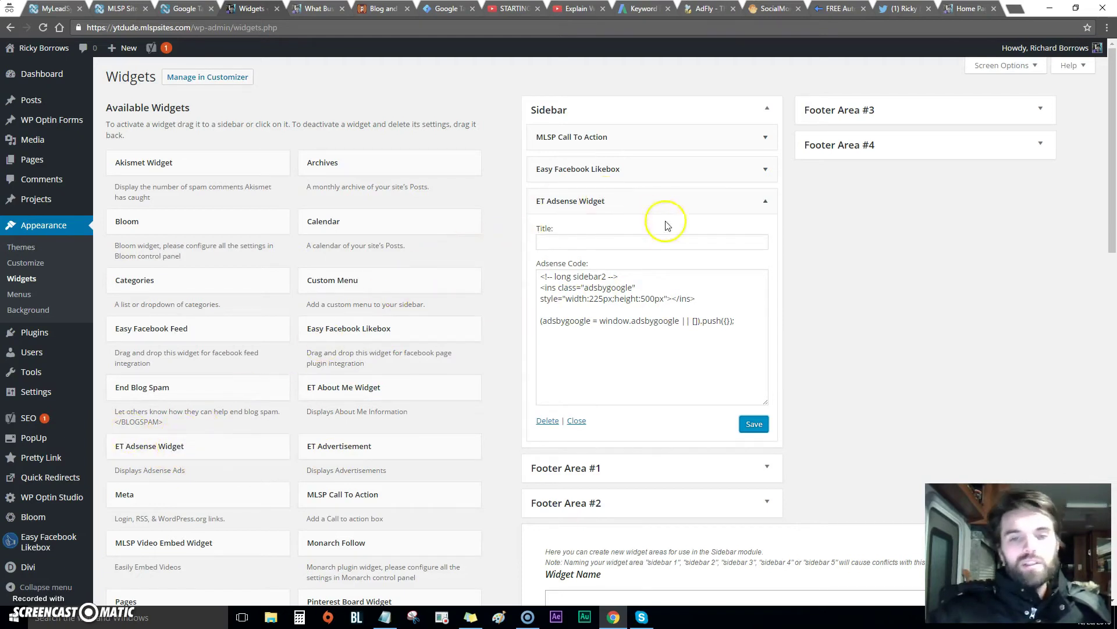
{"action": "left_click", "coordinate": [577, 352]}
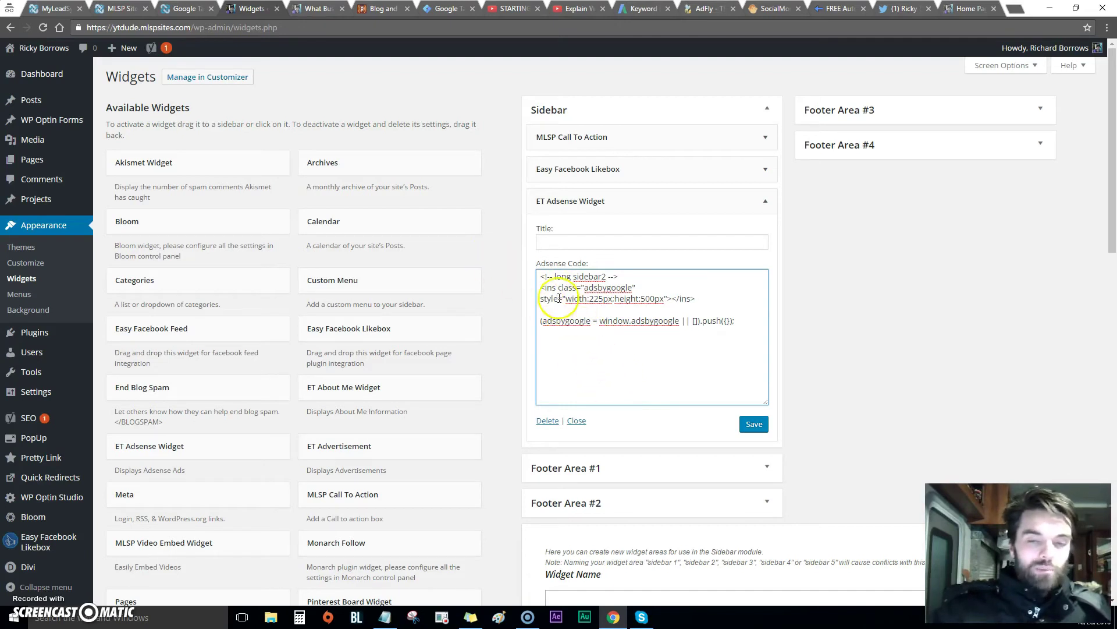
{"action": "right_click", "coordinate": [572, 347]}
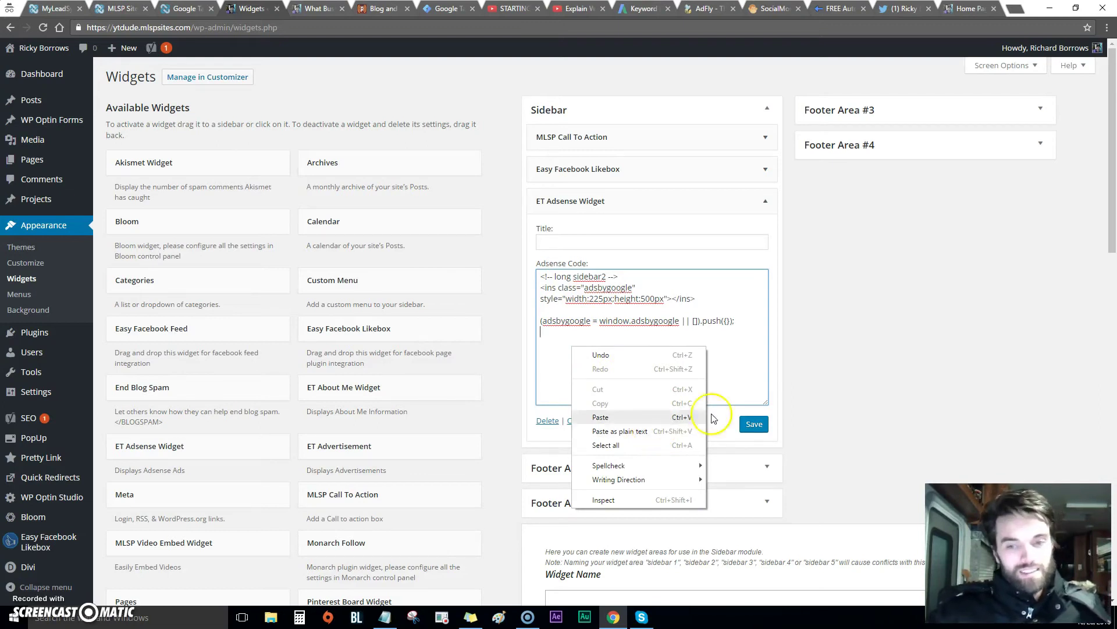
{"action": "left_click", "coordinate": [759, 377]}
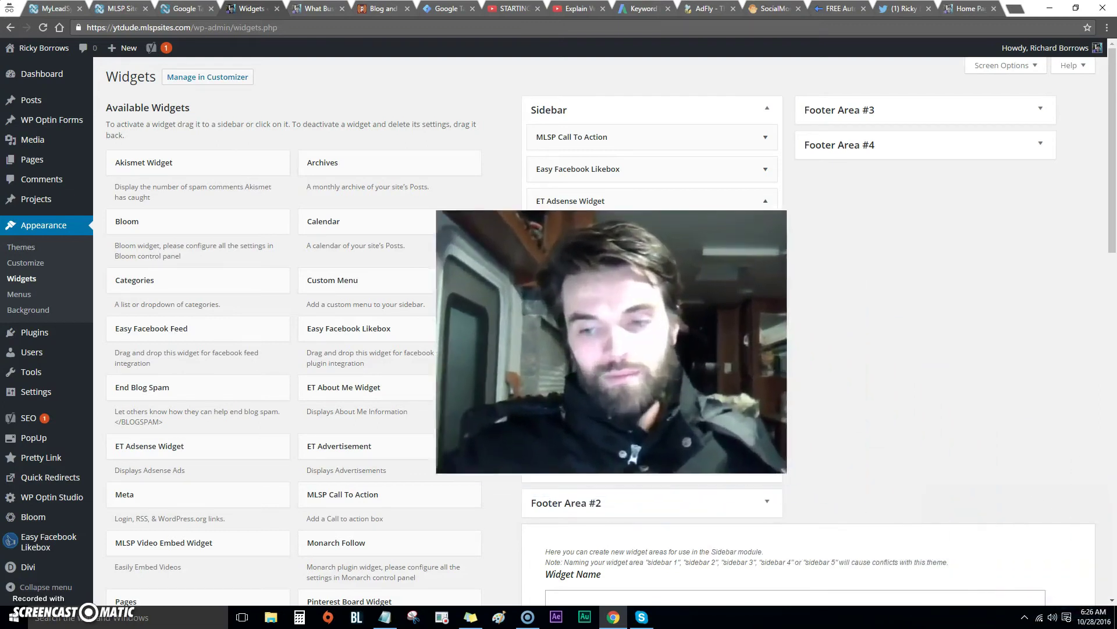